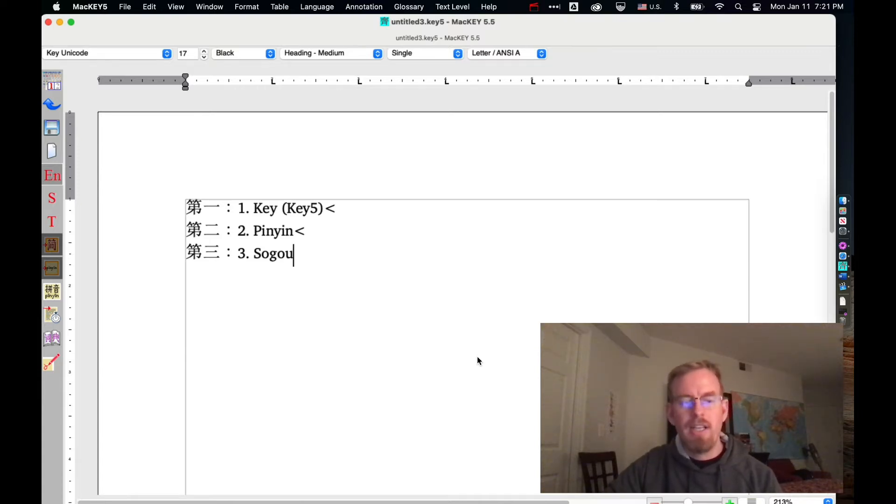
- Switch to Safari and look over the KEY Chinese Software home page at cjkware.com
key(super+Tab)
key(super+Tab)
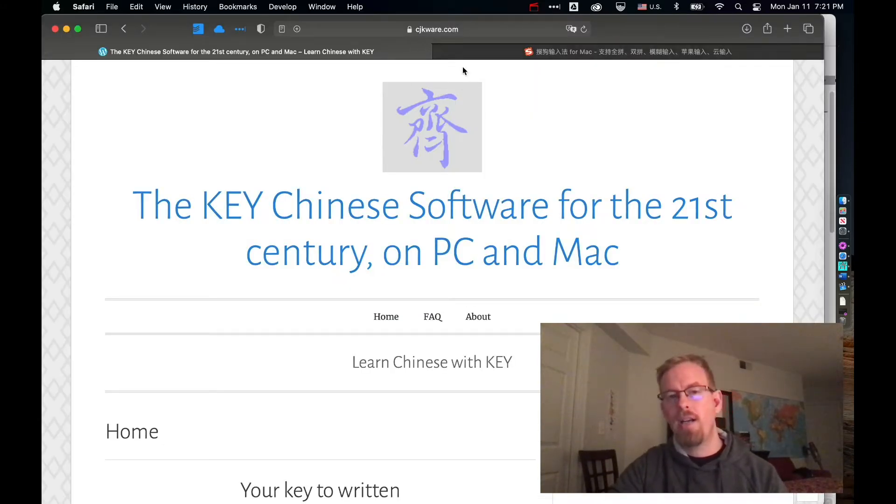
scroll(499, 191, down, 5)
scroll(504, 193, down, 3)
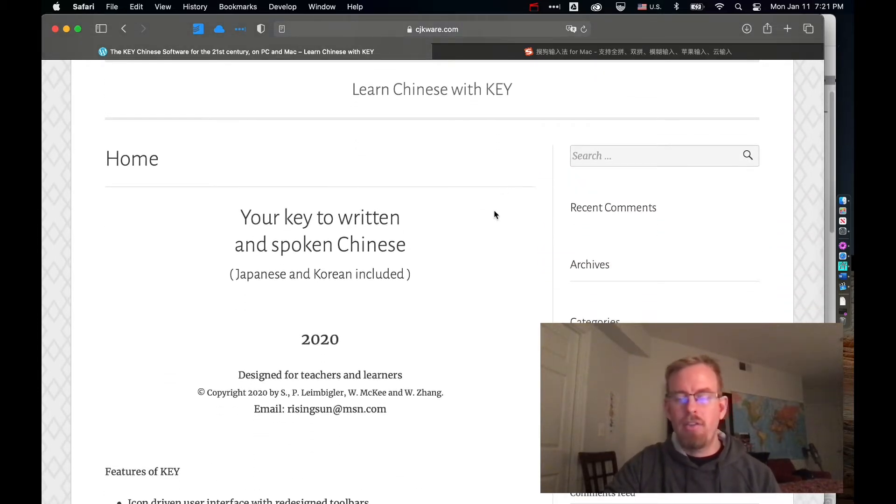
scroll(500, 278, down, 3)
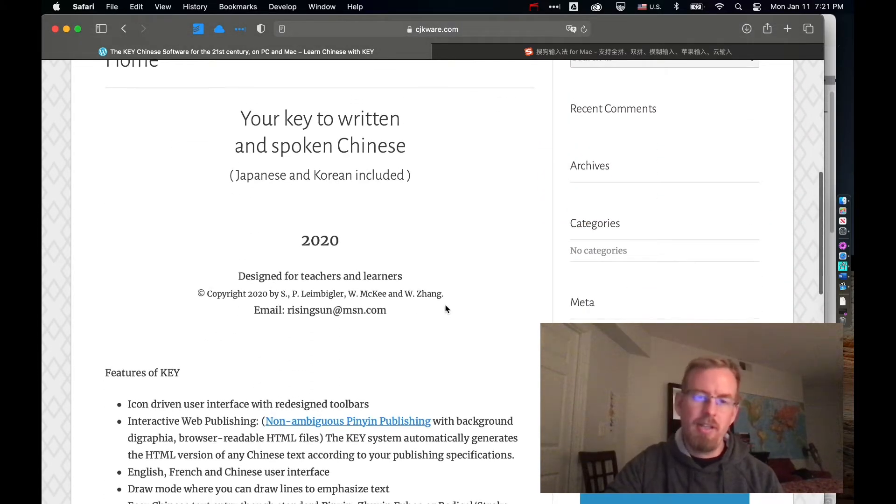
drag(393, 309, 289, 312)
click(391, 317)
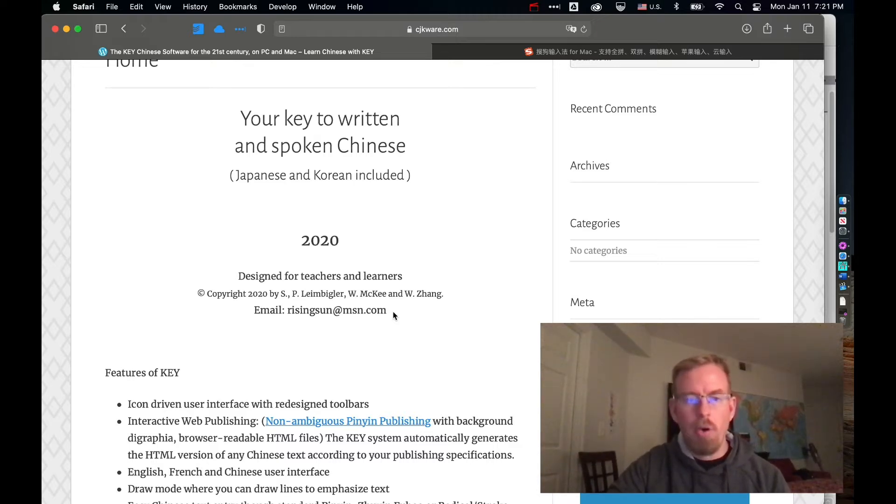
scroll(392, 312, up, 10)
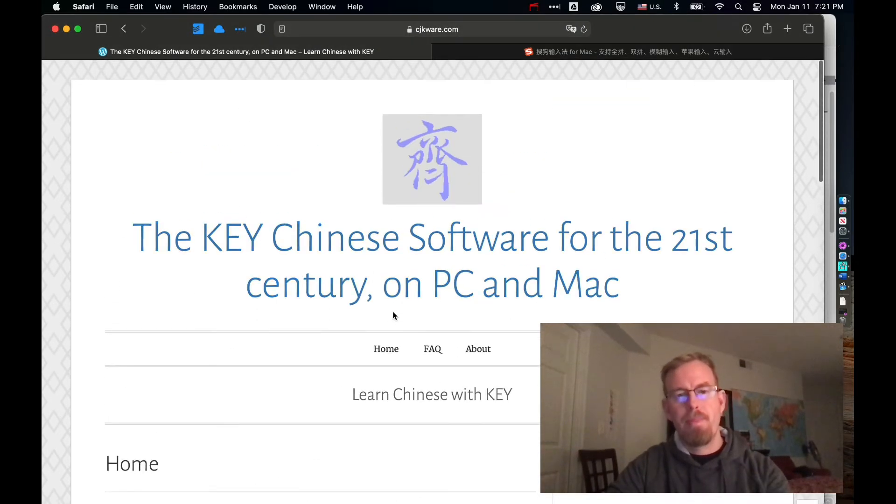
- Switch back to MacKEY5 and end the Sogou line with '<', adding another '<' line below it
key(super+Tab)
click(306, 252)
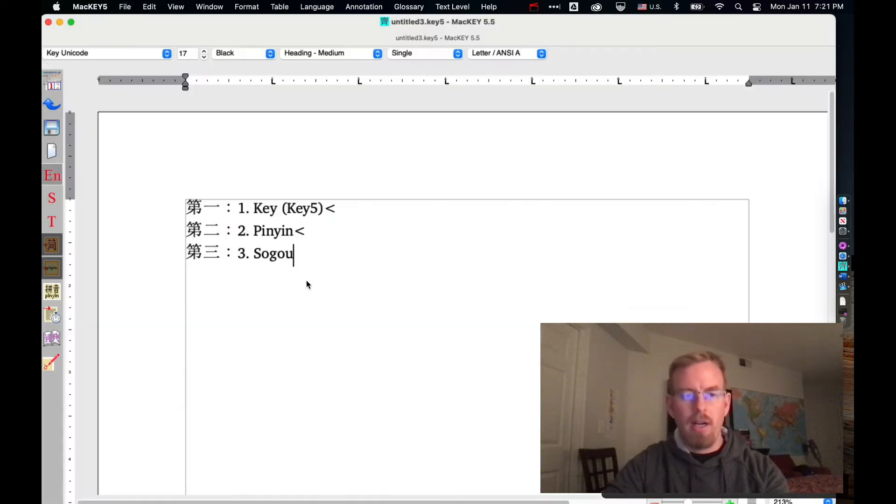
text(<)
key(Return)
text(<)
key(Return)
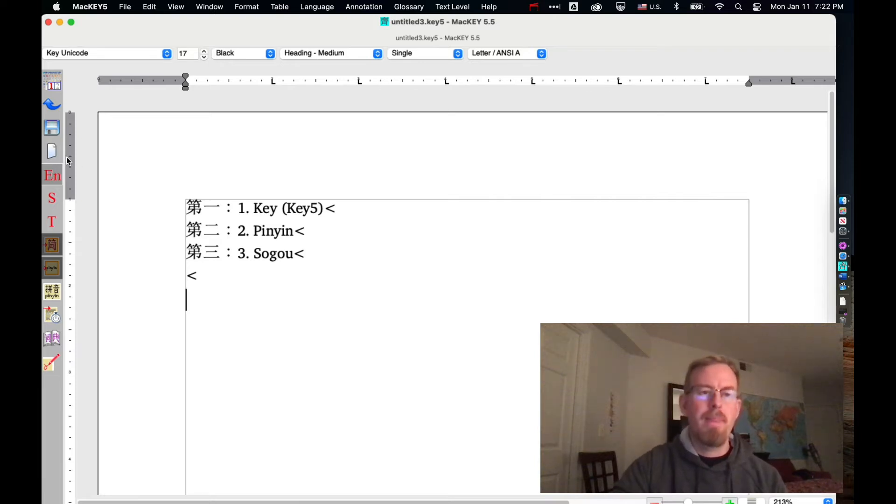
- Switch to simplified Chinese input and enter 学中文 by typing the pinyin xue zhongwen
click(54, 197)
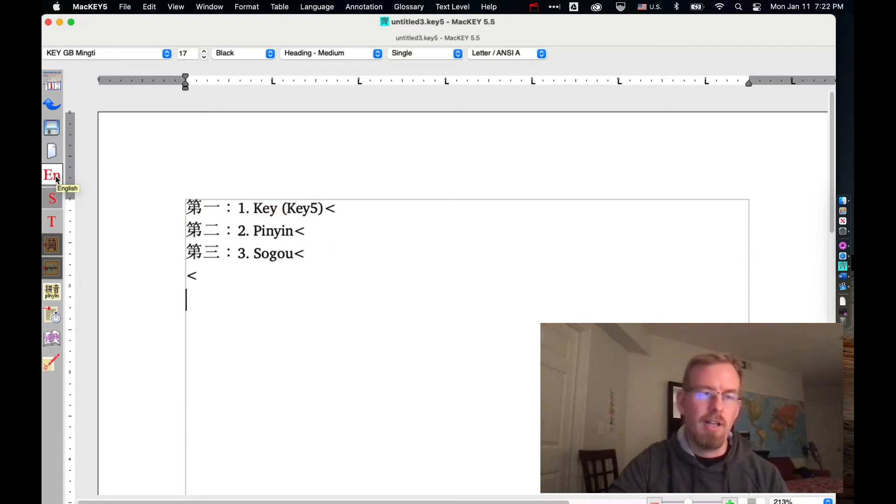
click(52, 199)
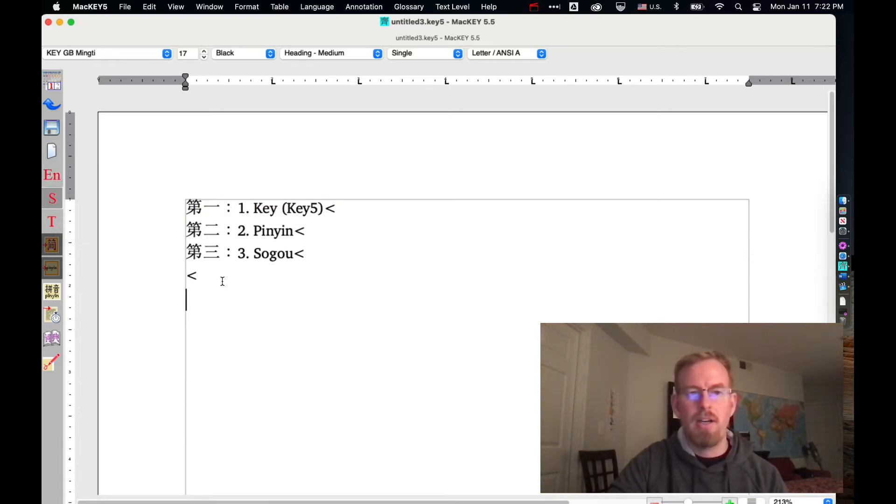
text(xue)
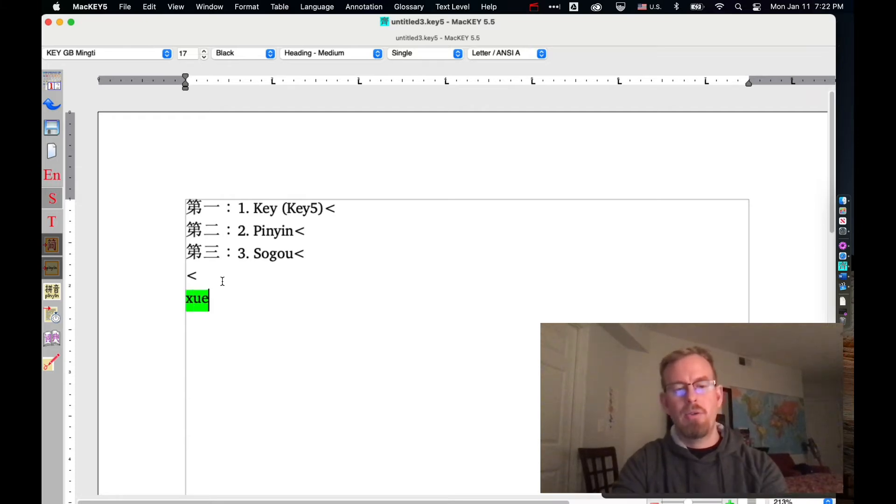
text( zhongwen)
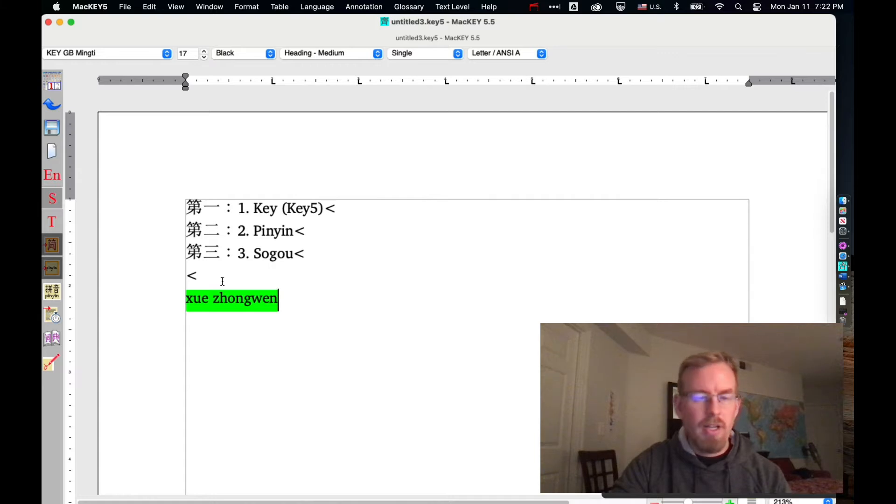
key(Return)
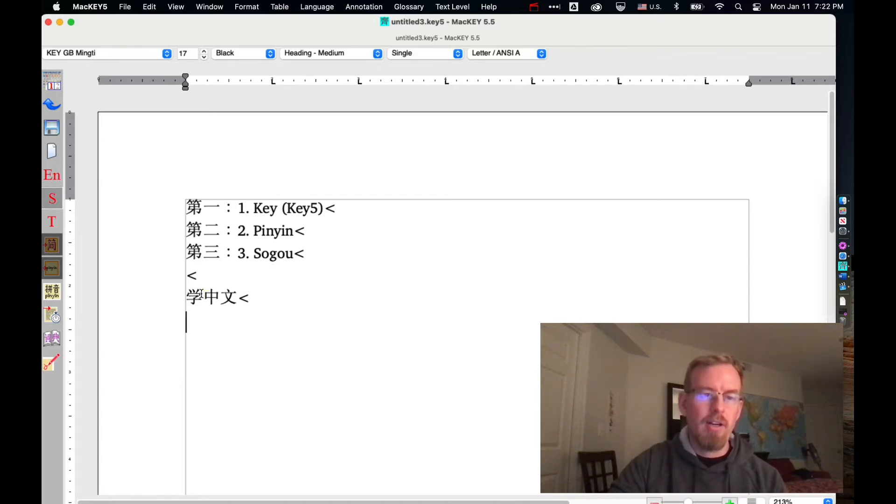
- On a new line enter 学 from the pinyin xue and insert its glossary definition
mouse_move(200, 293)
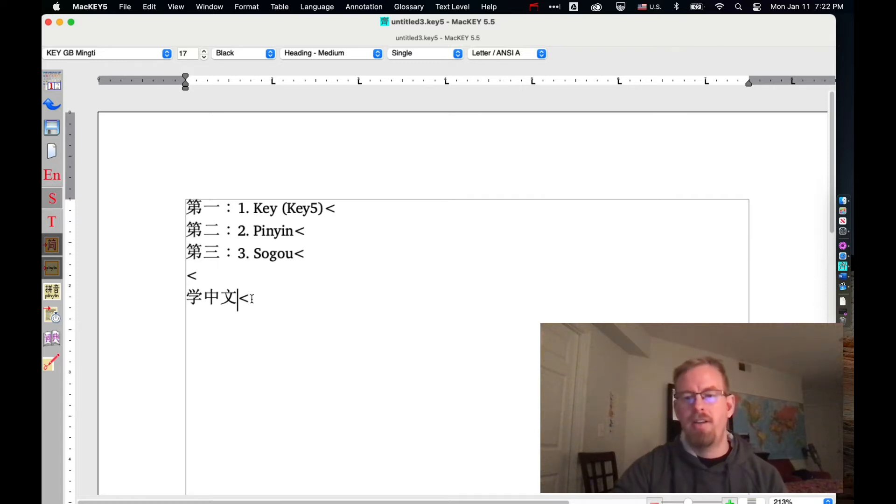
key(Return)
text(xue)
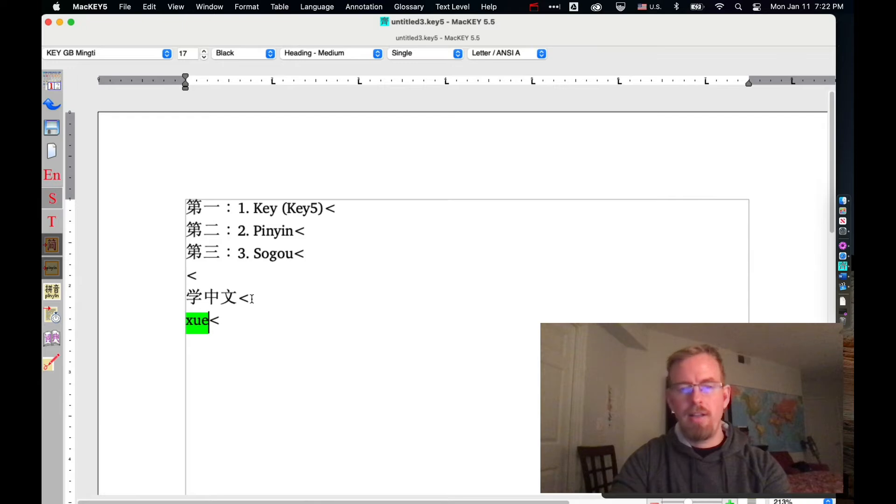
key(space)
key(Return)
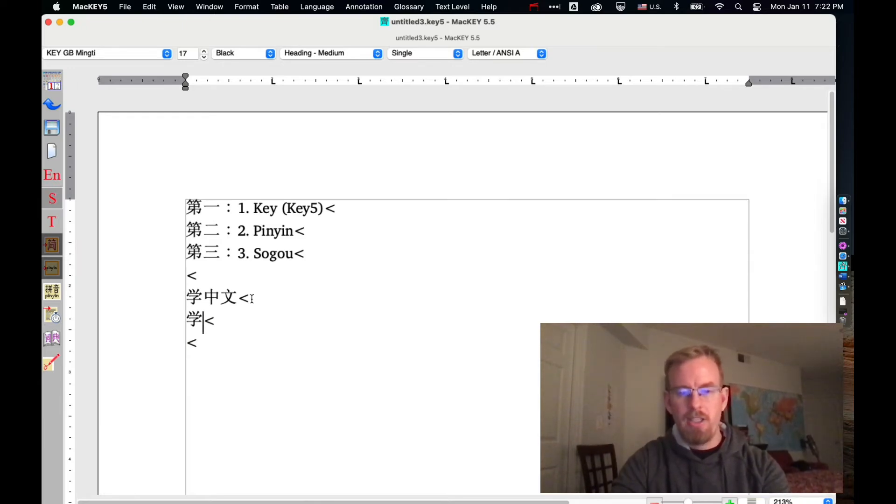
key(super+g)
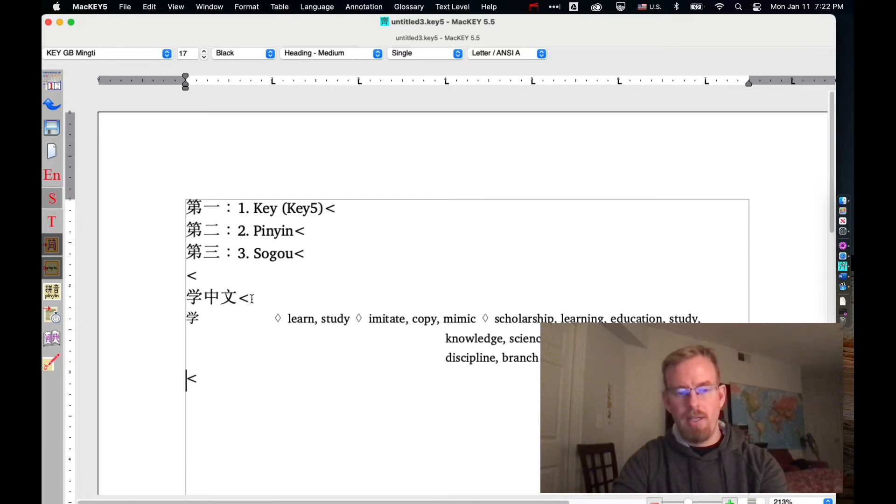
- Enter 学中文 on the next line from the pinyin xue zhongwen
text(xue)
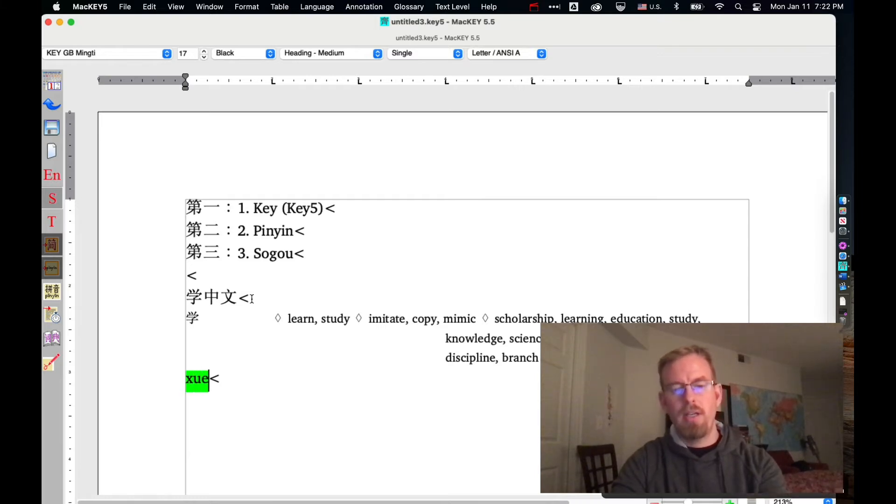
text(zhongwen)
key(space)
key(Return)
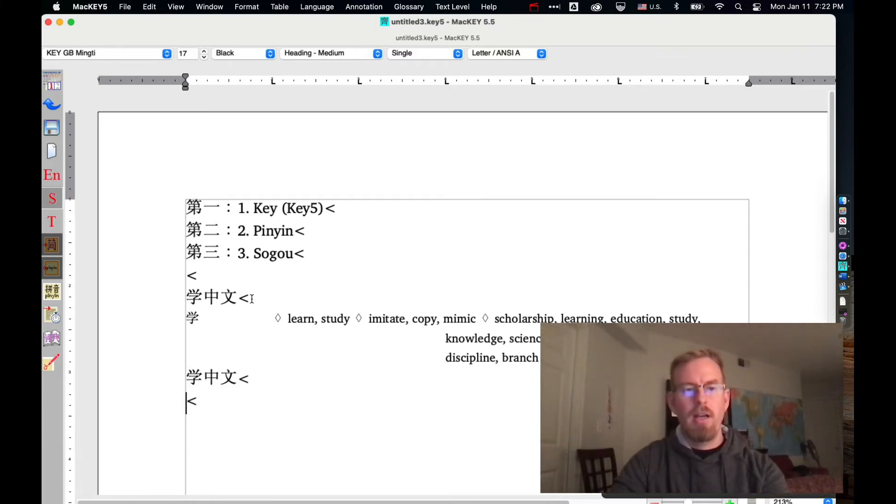
- Select the new 学中文 and add pinyin annotation above it
key(Left)
key(shift+Left)
key(shift+Left)
key(shift+Left)
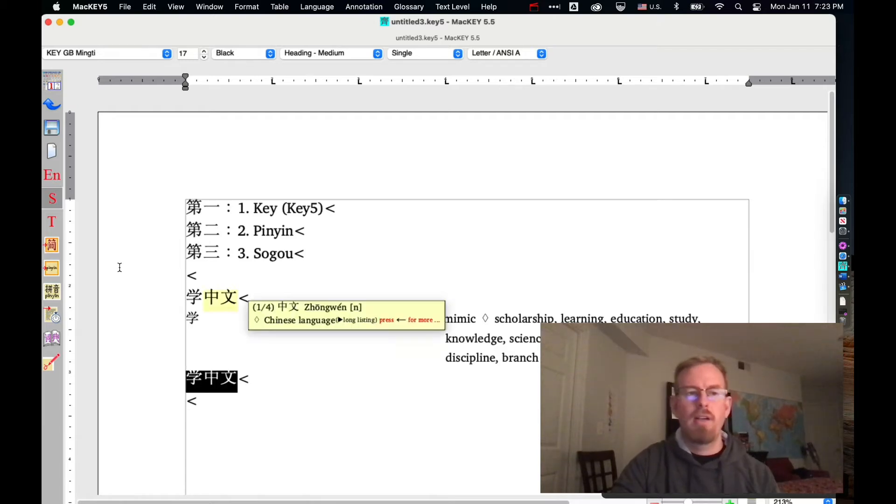
click(53, 292)
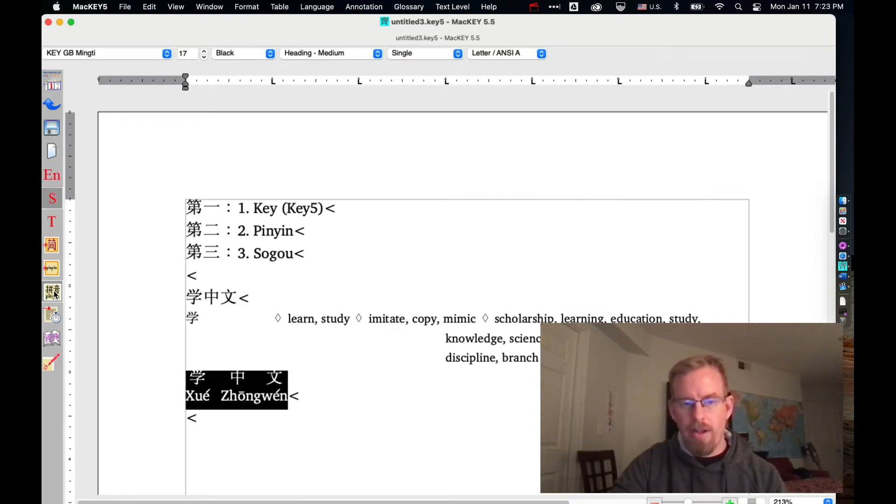
- Place the cursor after the annotated Xué Zhōngwén line and add two new lines
click(55, 294)
click(55, 294)
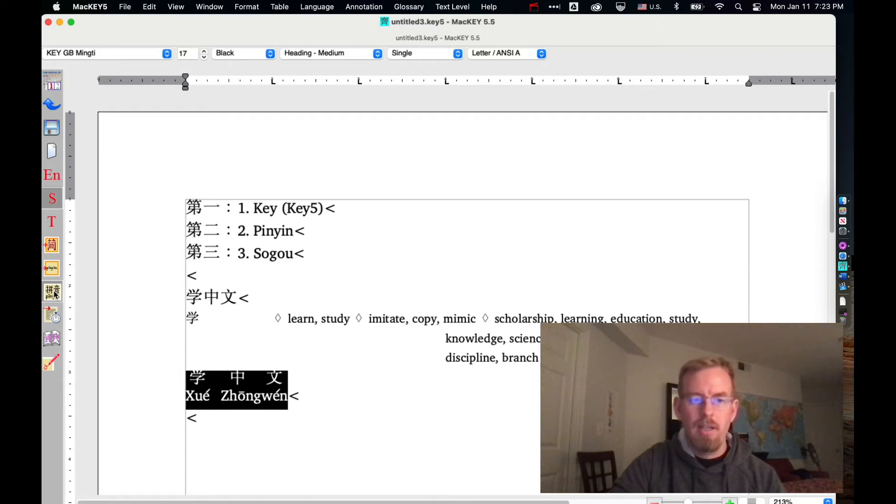
click(323, 383)
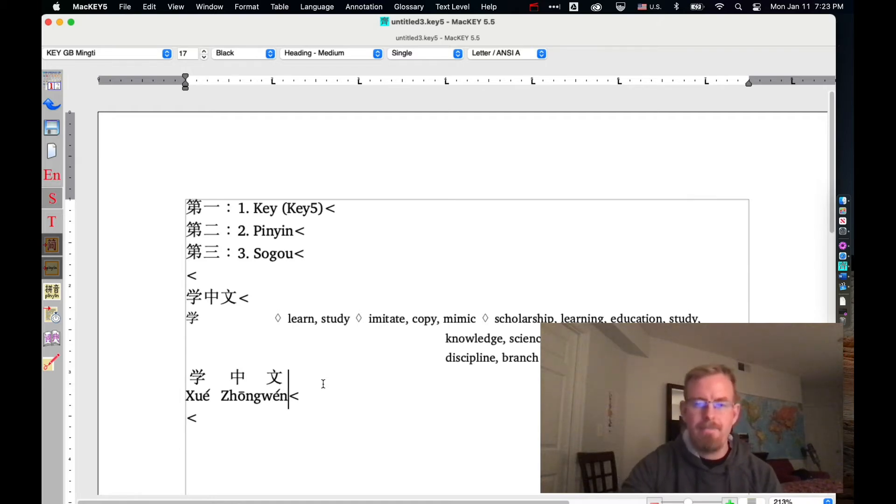
key(Return)
key(Return)
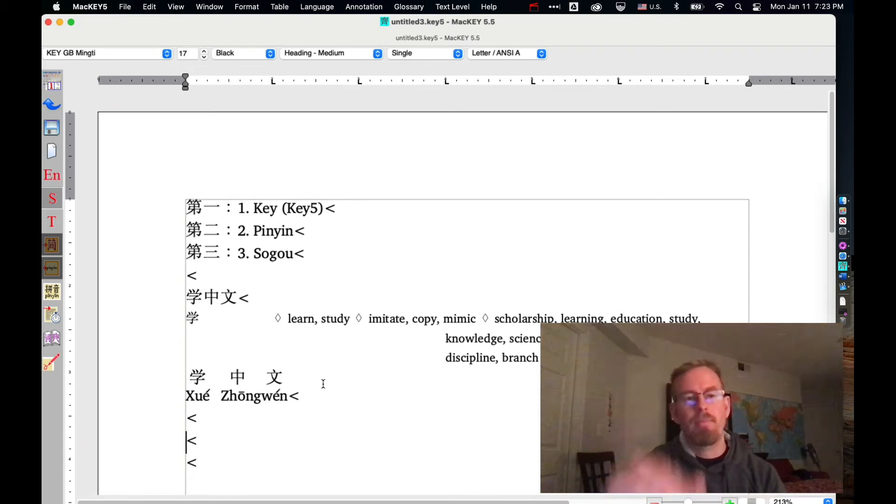
- Delete all the 学中文 example lines below the Sogou line
drag(215, 456, 164, 295)
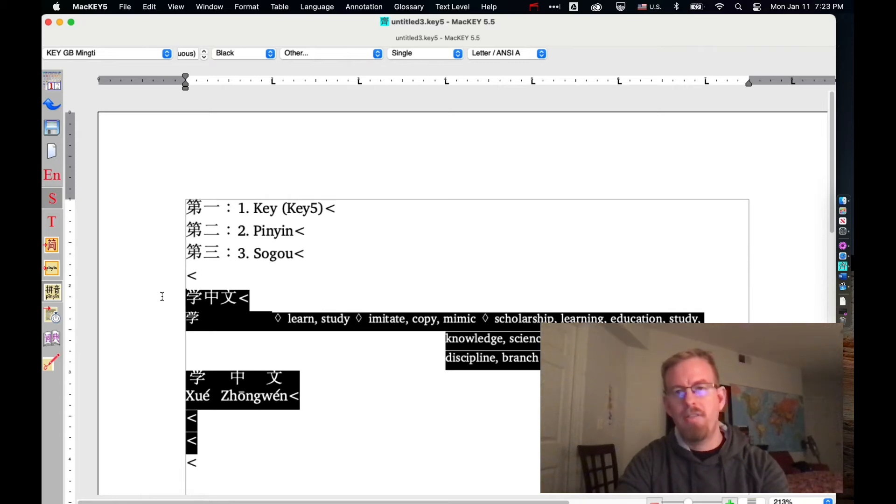
key(BackSpace)
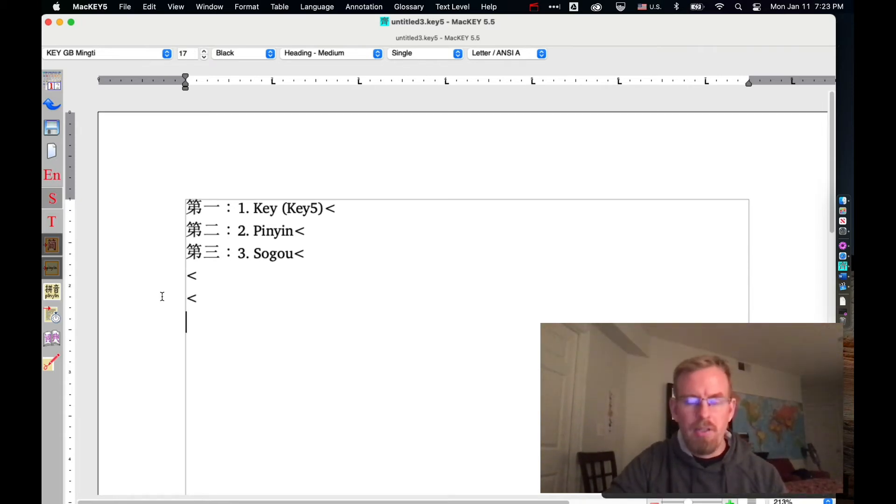
- Enter 马 from the pinyin ma and annotate it with its pinyin
text(ma)
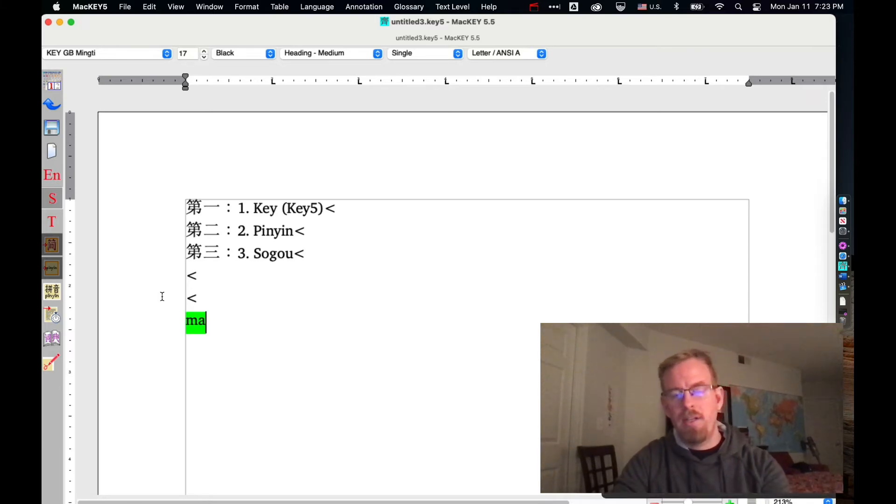
key(space)
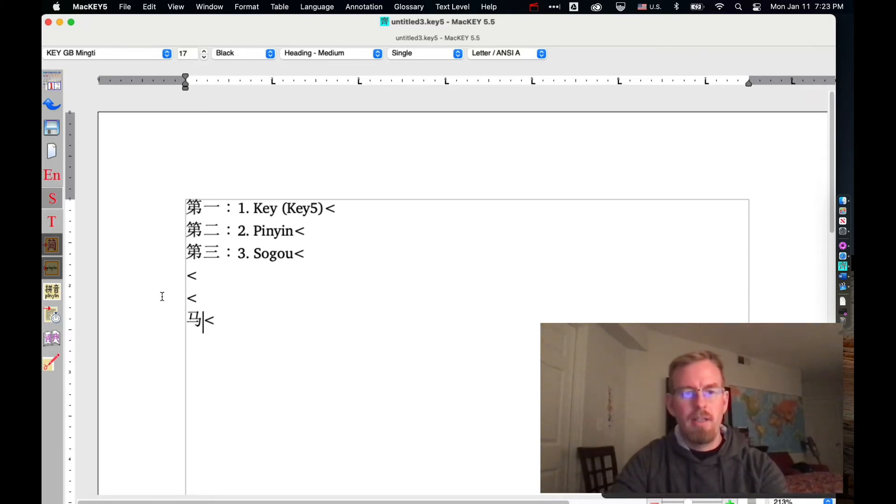
key(shift+Left)
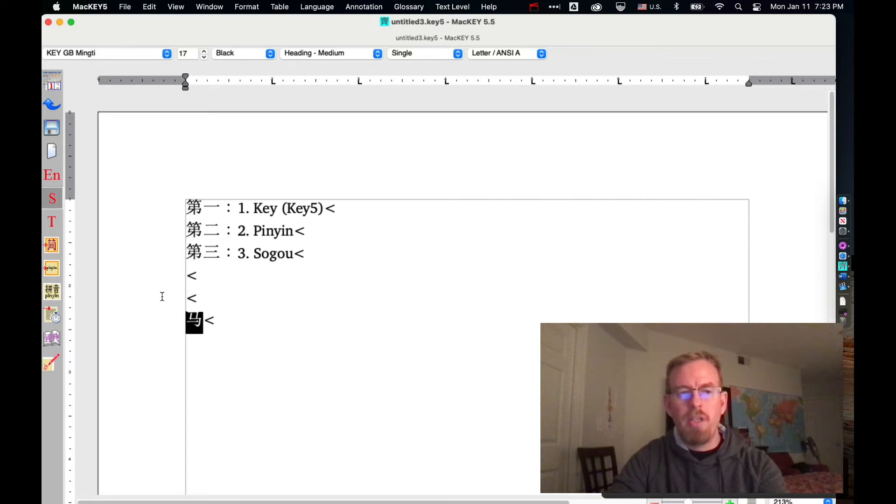
click(54, 293)
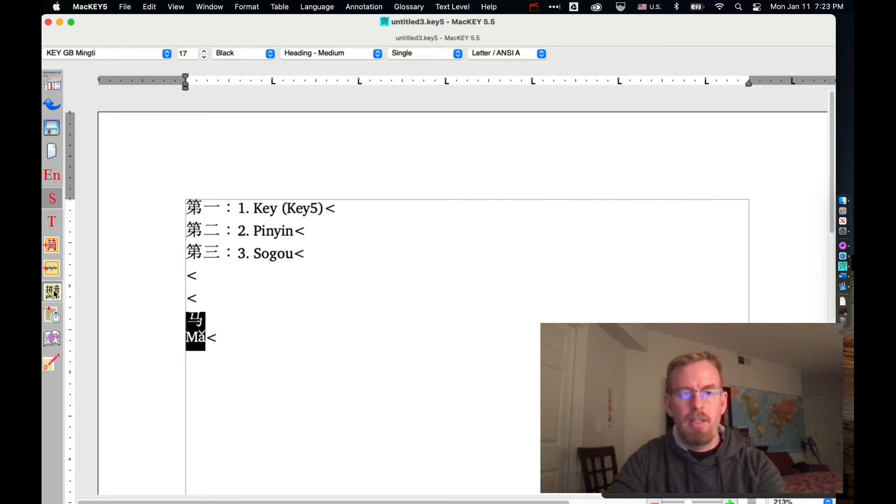
- Select 马 and open the homonyms table for Ma
click(206, 322)
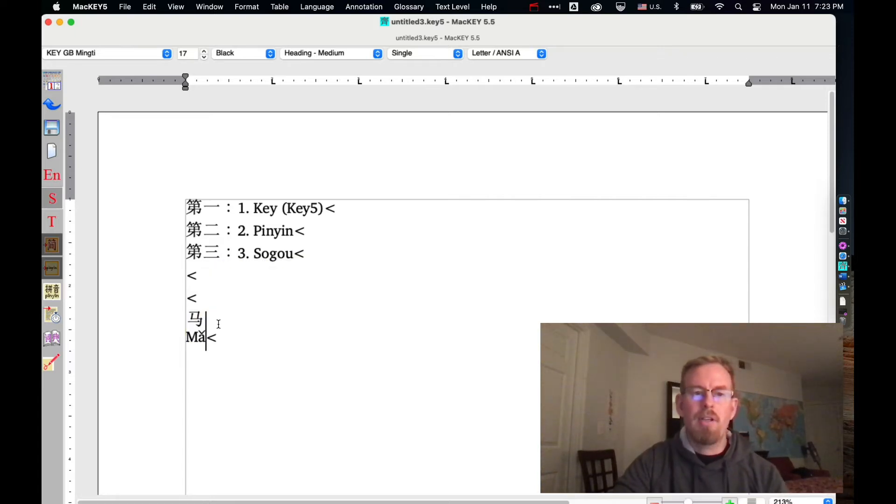
mouse_move(202, 323)
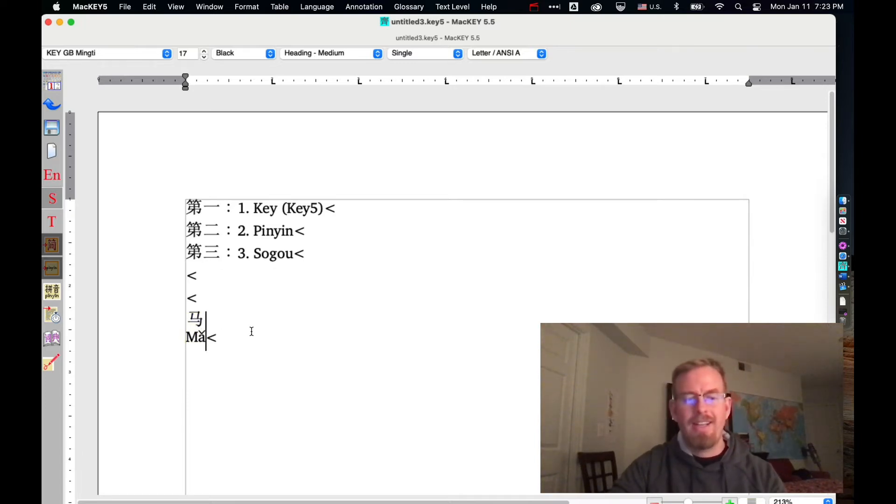
key(shift+Left)
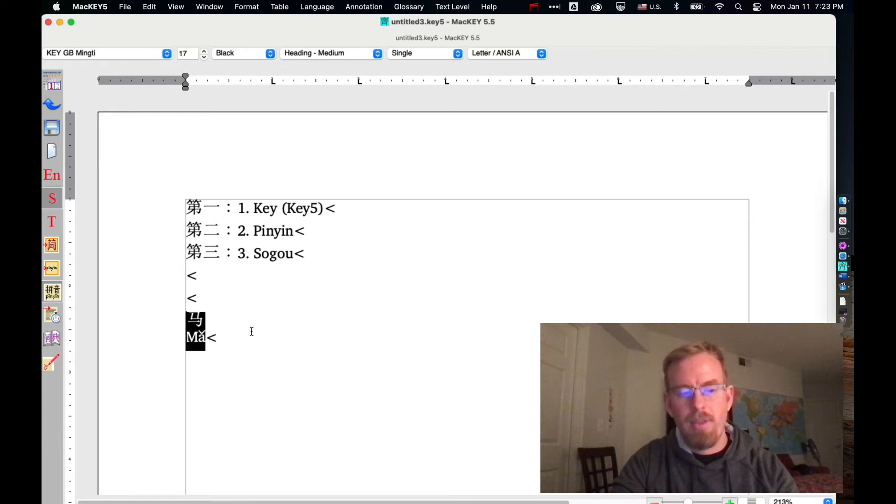
key(super+t)
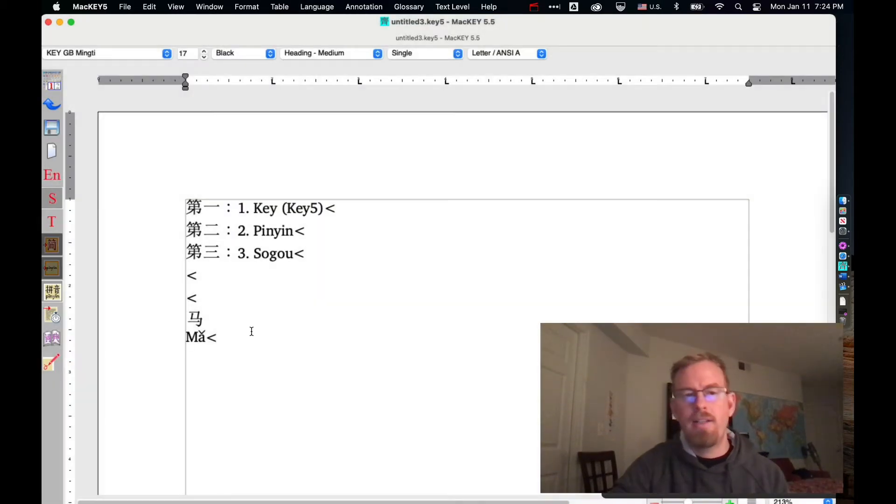
key(shift+Right)
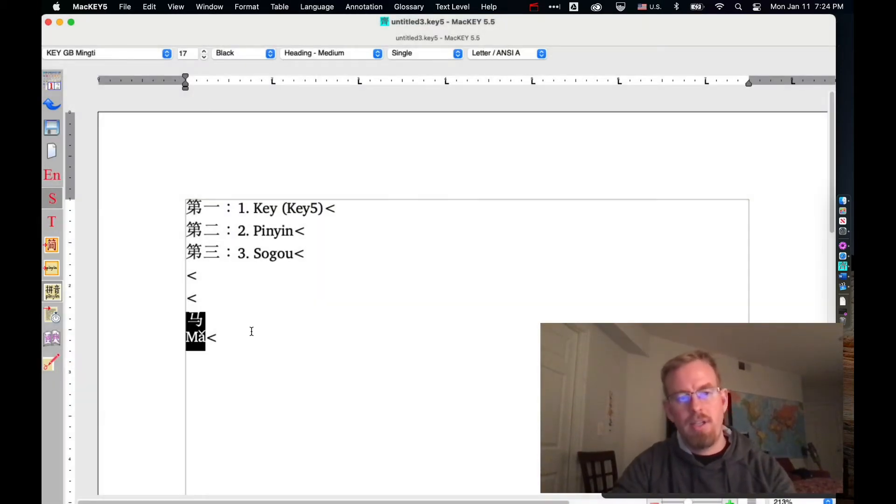
key(super+t)
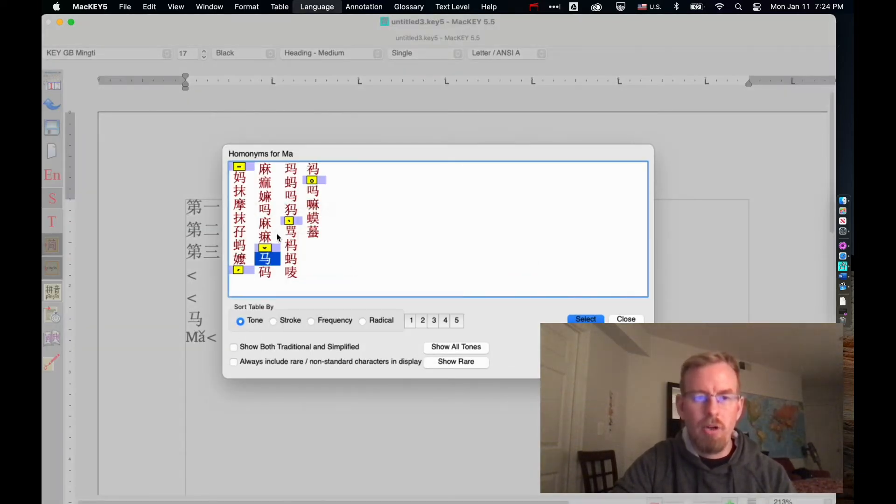
- Replace 马 with the homonym 妈 chosen from the homonyms table
mouse_move(243, 182)
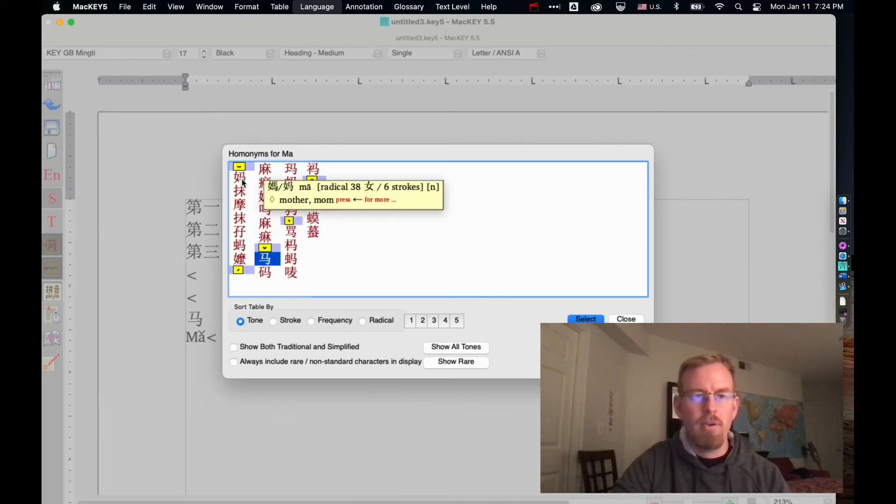
click(240, 178)
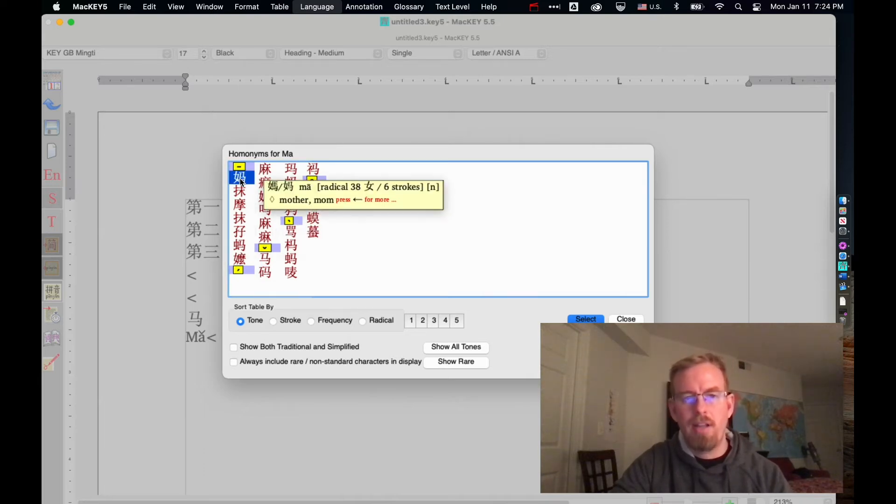
click(586, 319)
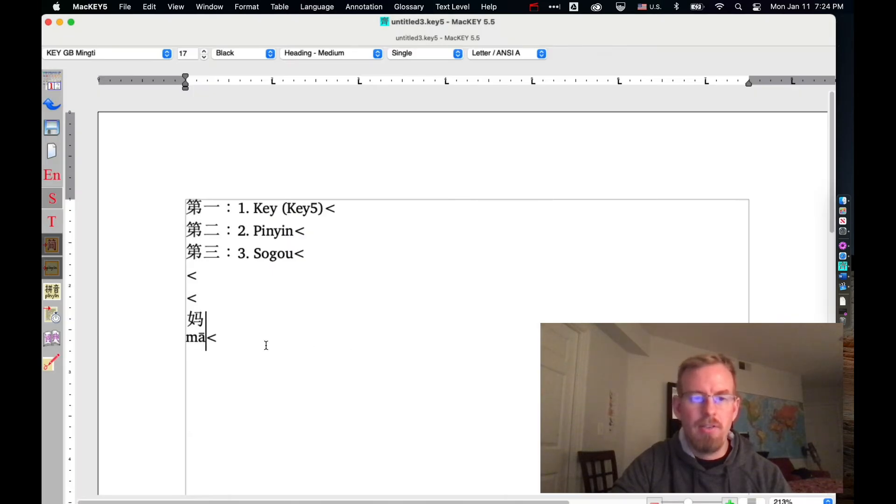
- Delete the annotated 妈 character from the document
mouse_move(196, 319)
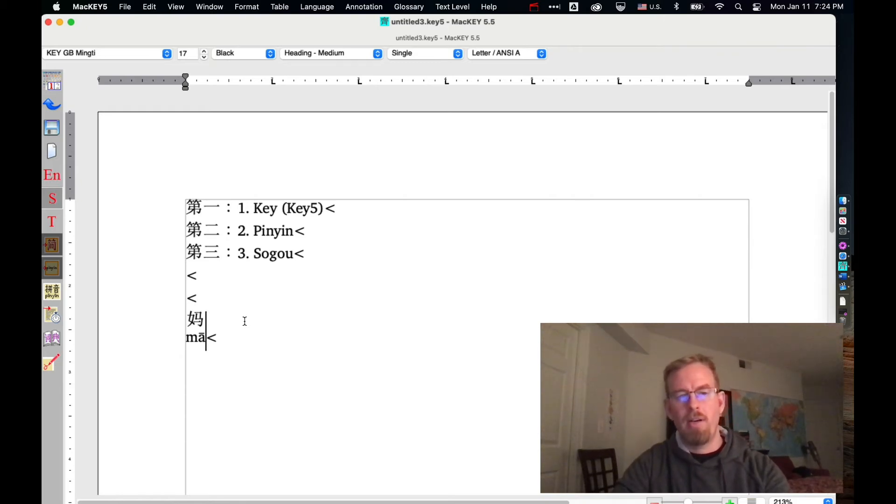
key(shift+Left)
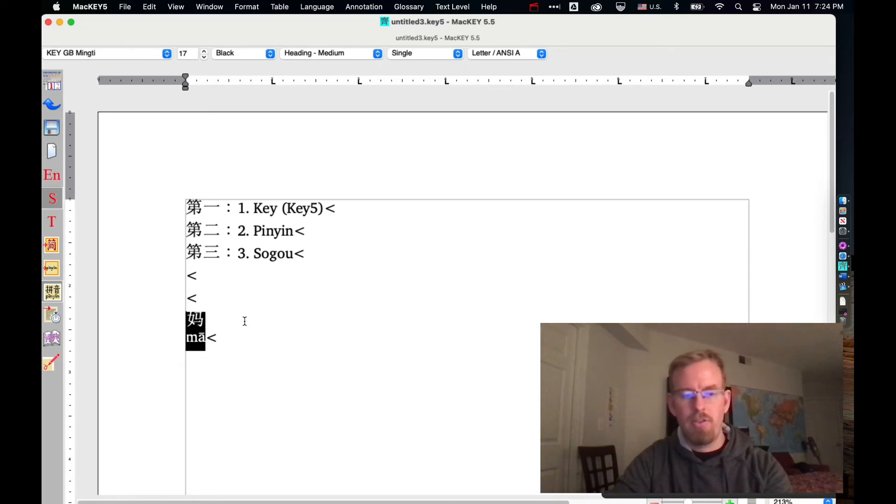
key(BackSpace)
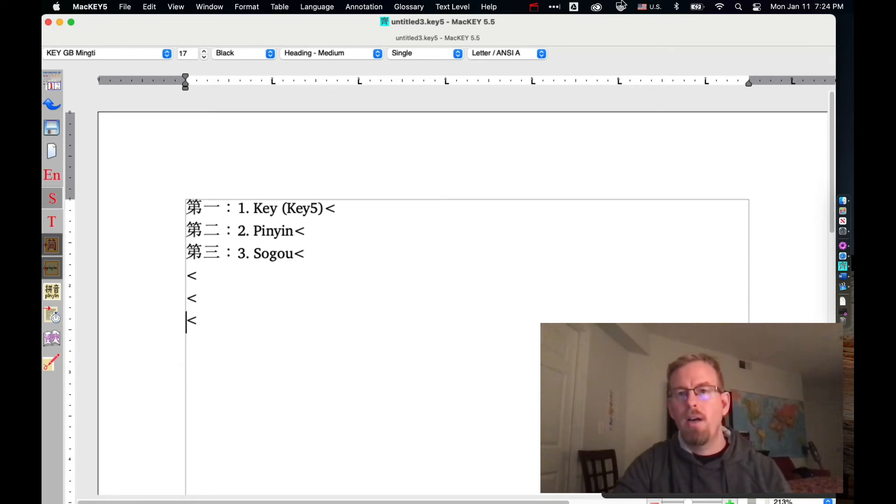
- Switch the keyboard input source to Pinyin - Simplified
click(654, 7)
click(653, 47)
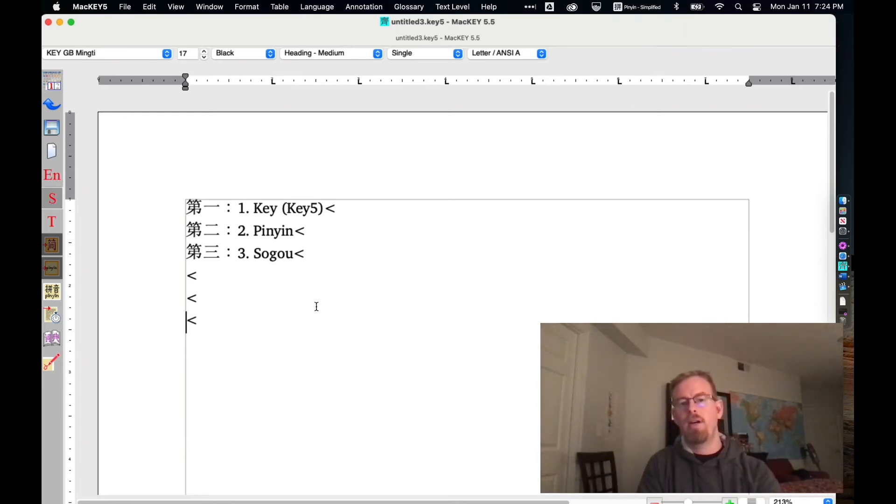
text(xue)
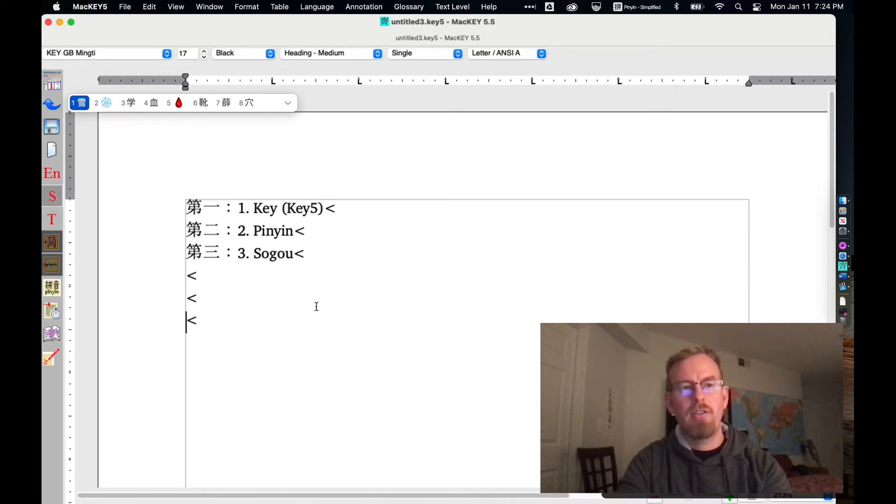
key(BackSpace)
key(BackSpace)
key(BackSpace)
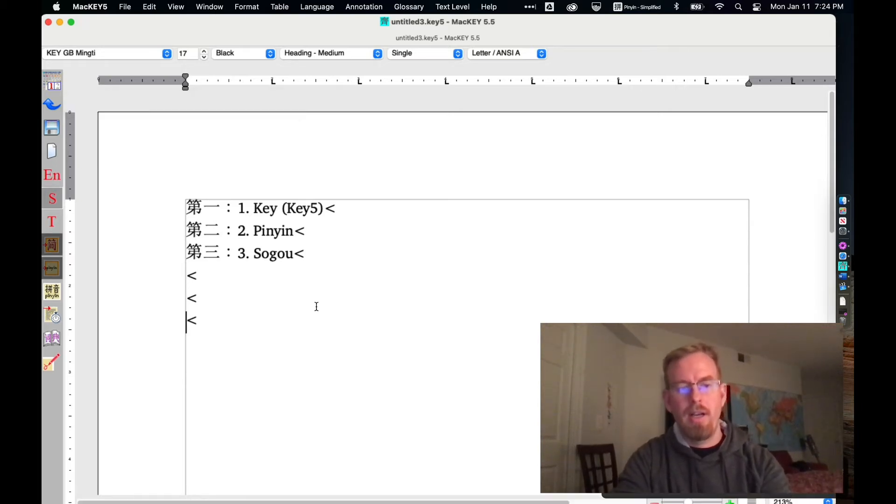
- Enter 学中文 on the empty line using the system pinyin input, picking 学 from the expanded candidates
text(xue)
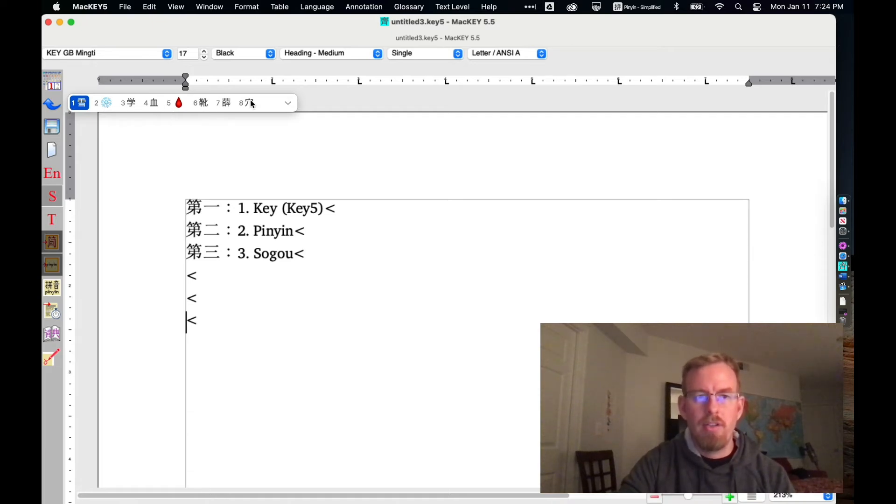
click(288, 103)
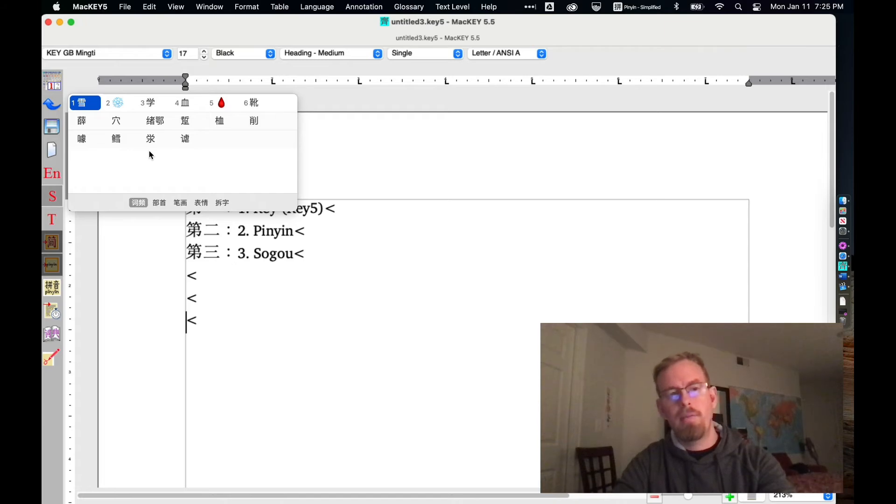
key(3)
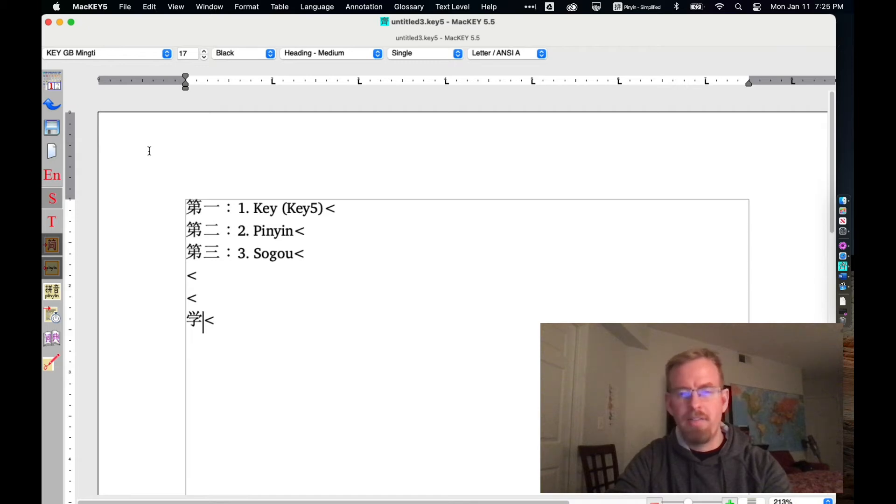
key(shift+Left)
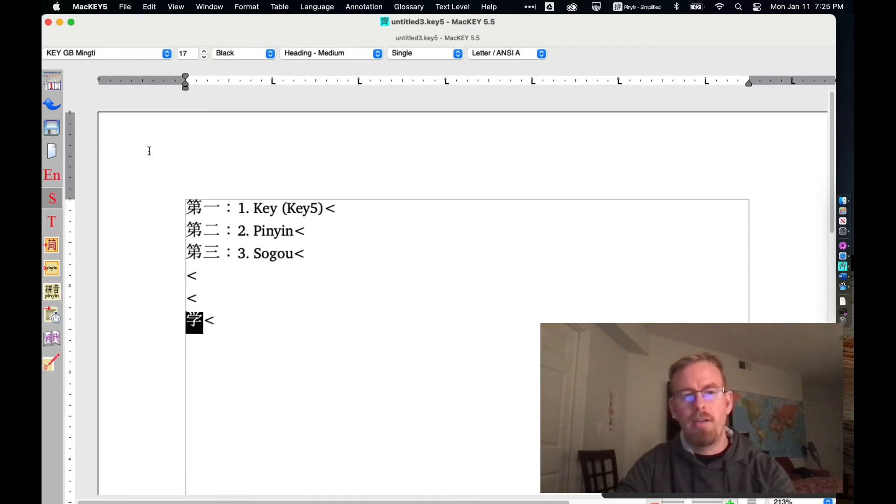
text(学)
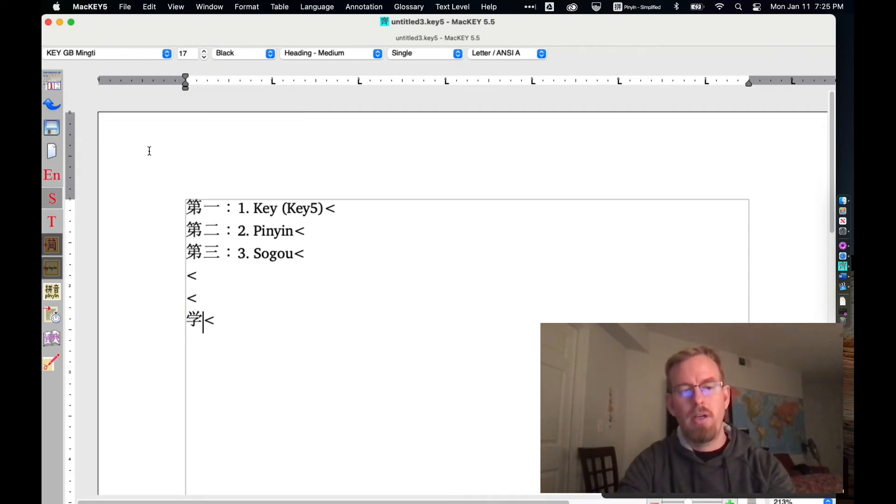
text(中文)
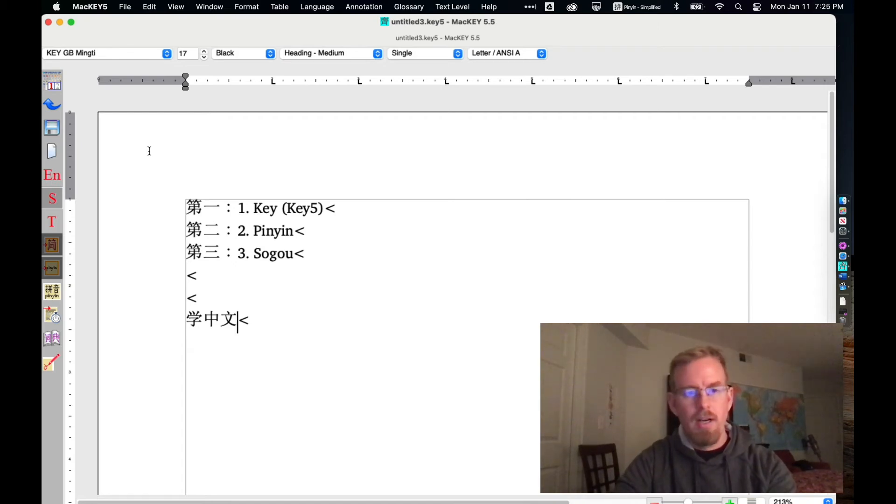
- Select 学中文 and annotate it with pinyin
key(shift+Left)
key(shift+Left)
key(shift+Left)
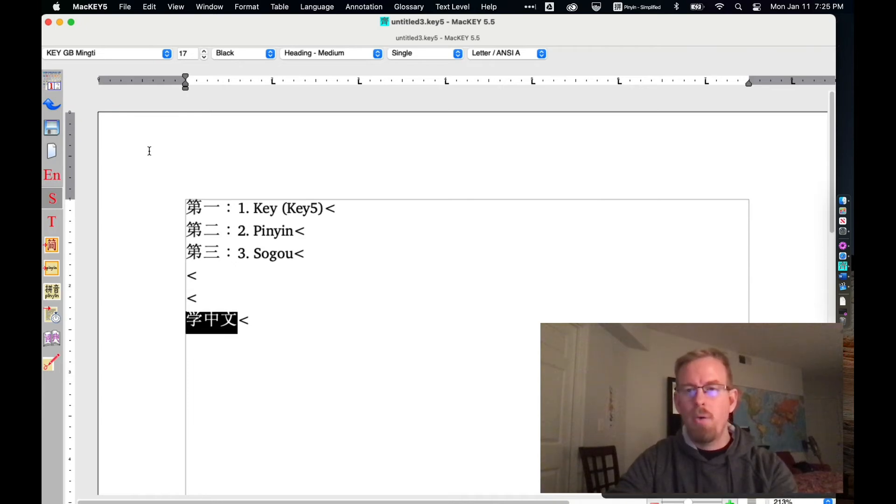
click(54, 290)
- Move into the annotated line and show the glossary definition for 学
key(Right)
key(Right)
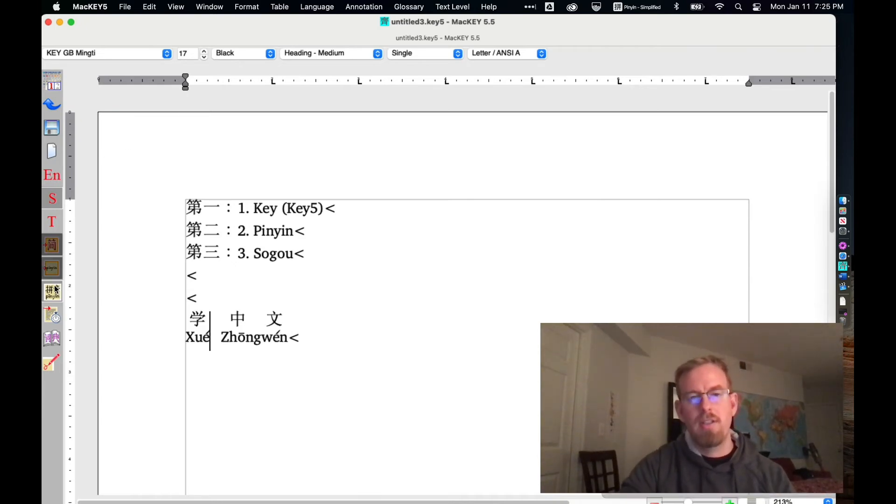
key(Down)
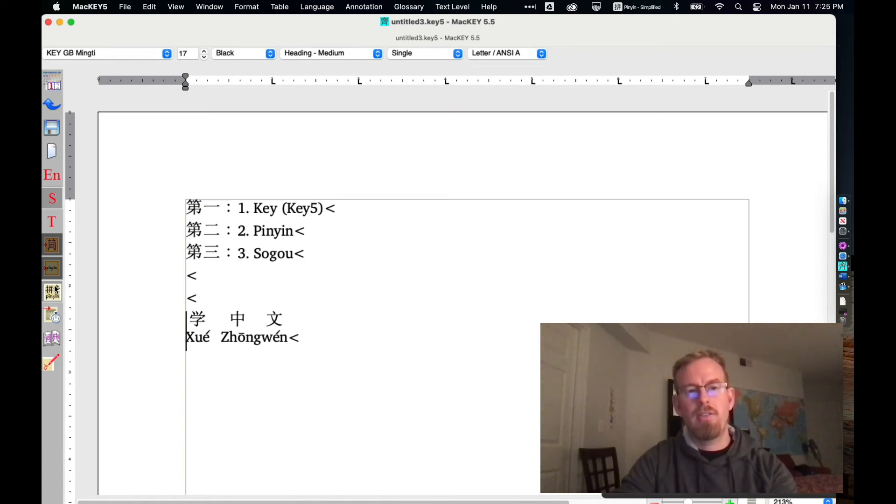
key(Return)
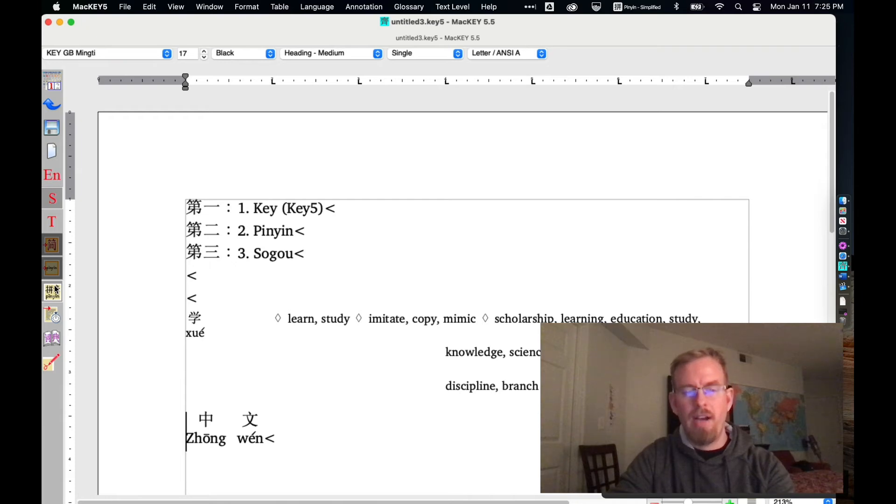
- Switch to Word and type 学中文 with the pinyin input method
key(super+Tab)
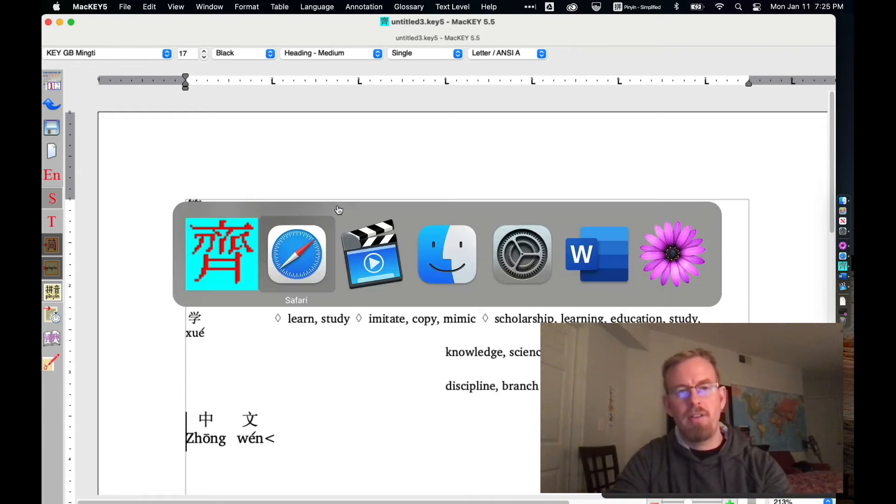
click(593, 247)
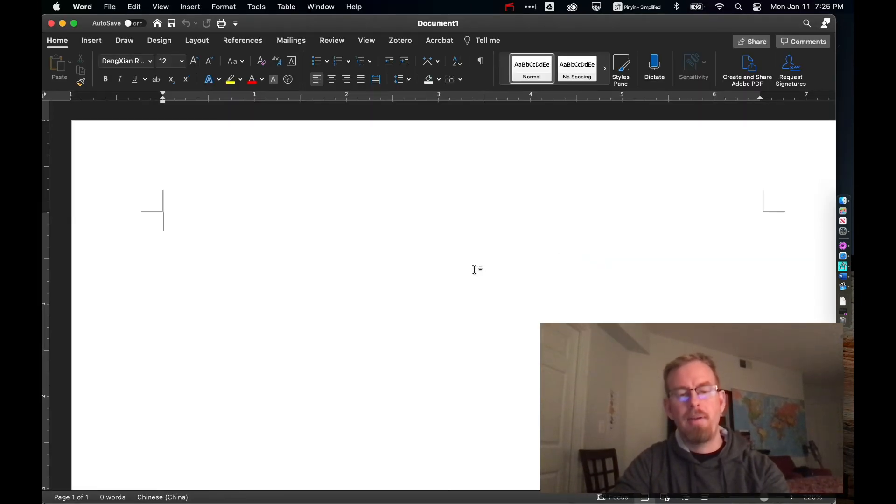
text(xue)
key(space)
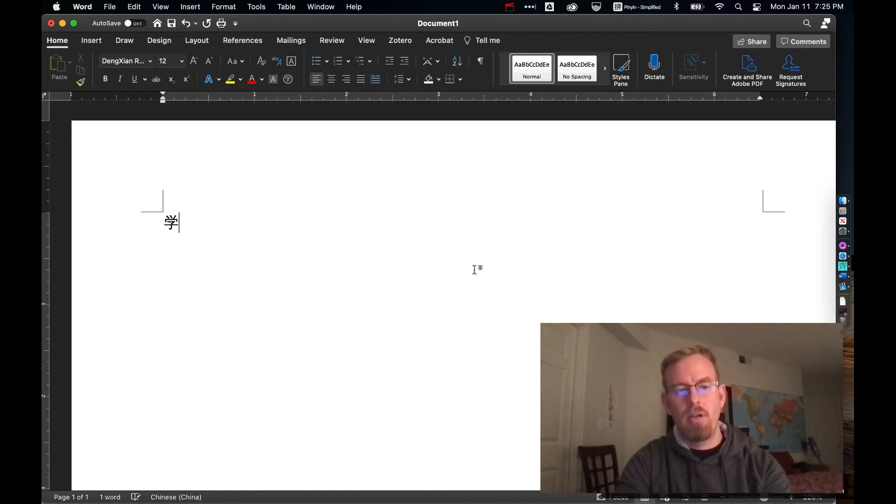
text(zhong wen)
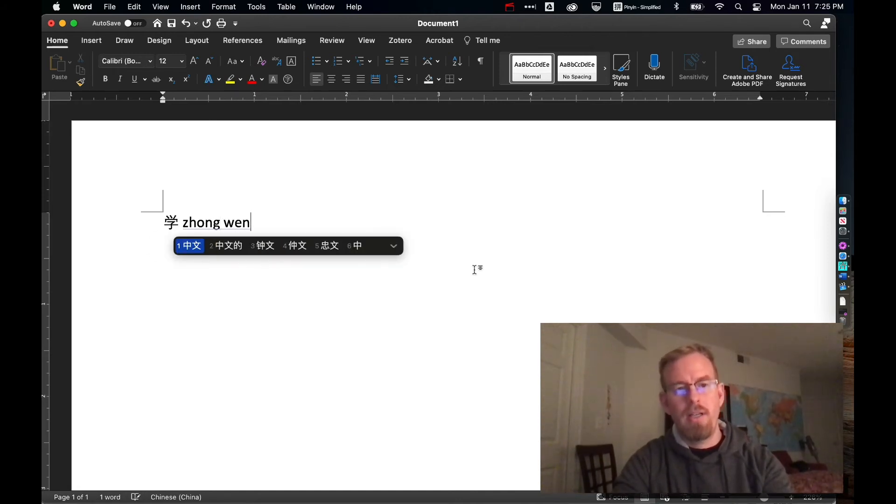
key(space)
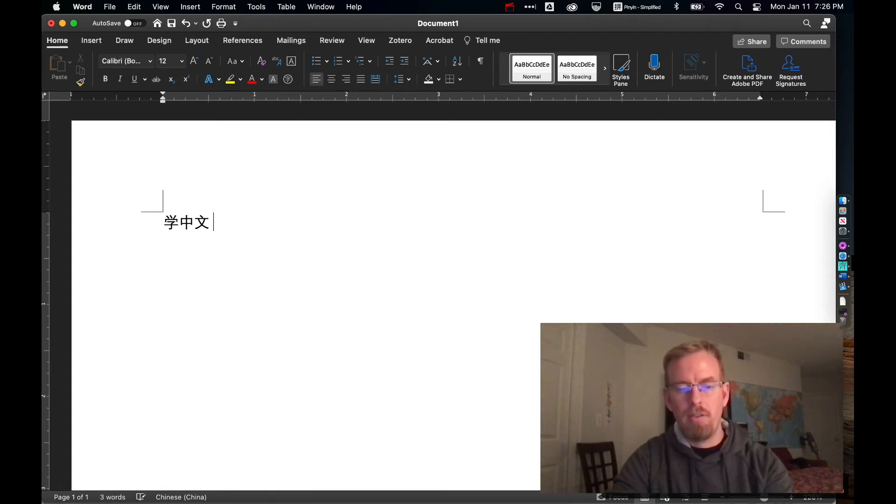
- Type 写得很快 after 学中文 with pinyin, correcting a mistyped syllable
text(xie)
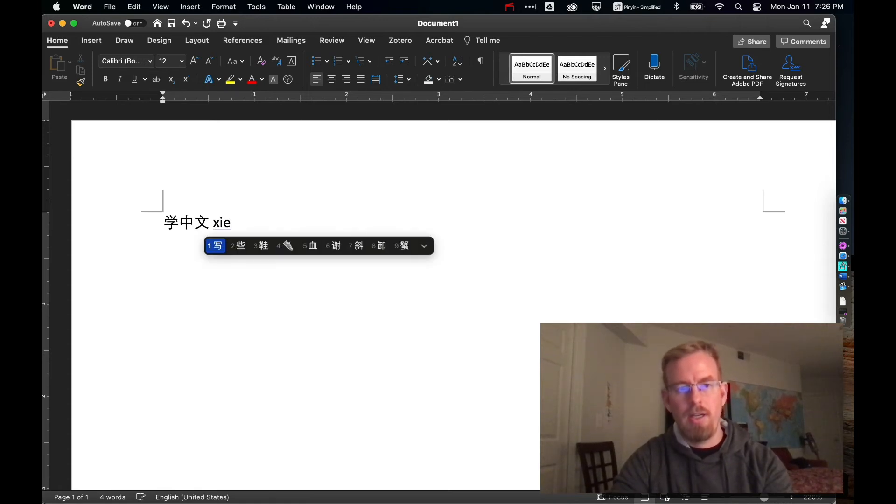
key(space)
text(zuai)
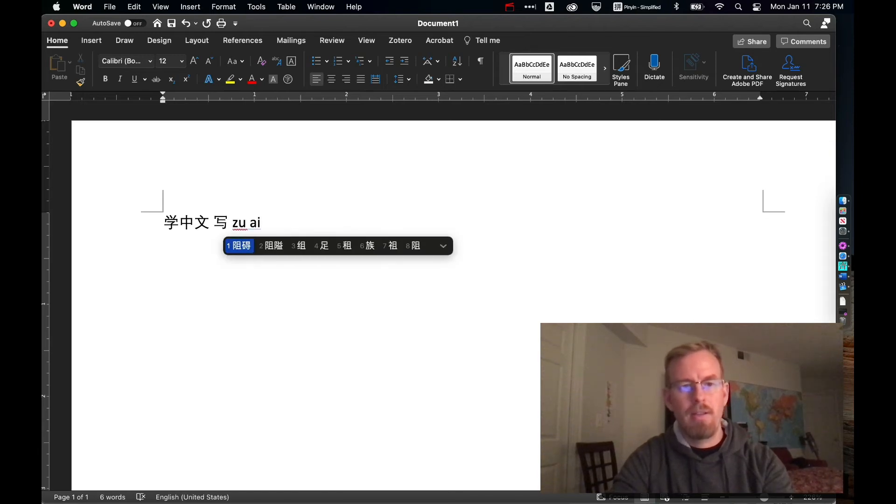
key(BackSpace)
key(BackSpace)
key(BackSpace)
key(BackSpace)
text(dehenk)
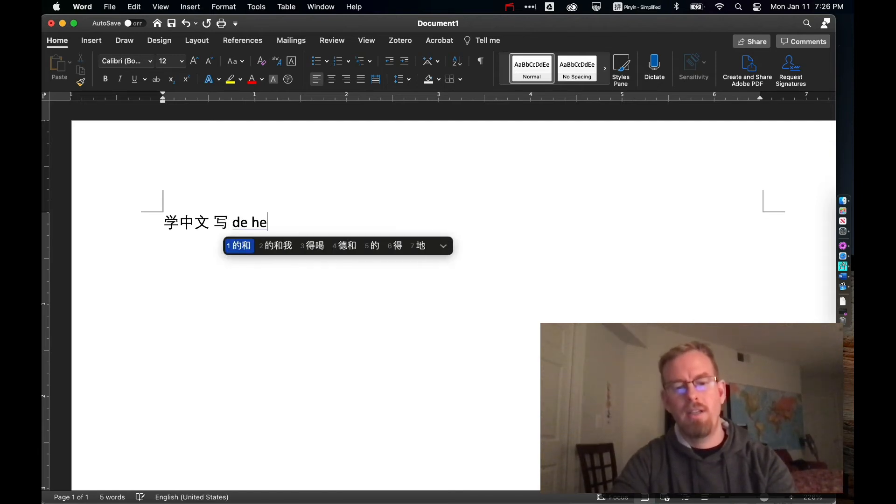
text(uai)
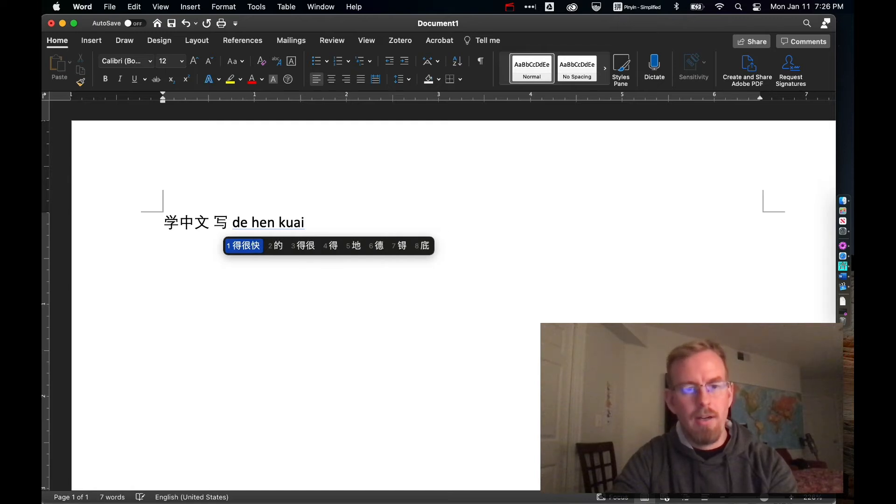
key(space)
- Break 写得很快 onto its own line below 学中文
key(shift+Left)
key(shift+Left)
key(shift+Left)
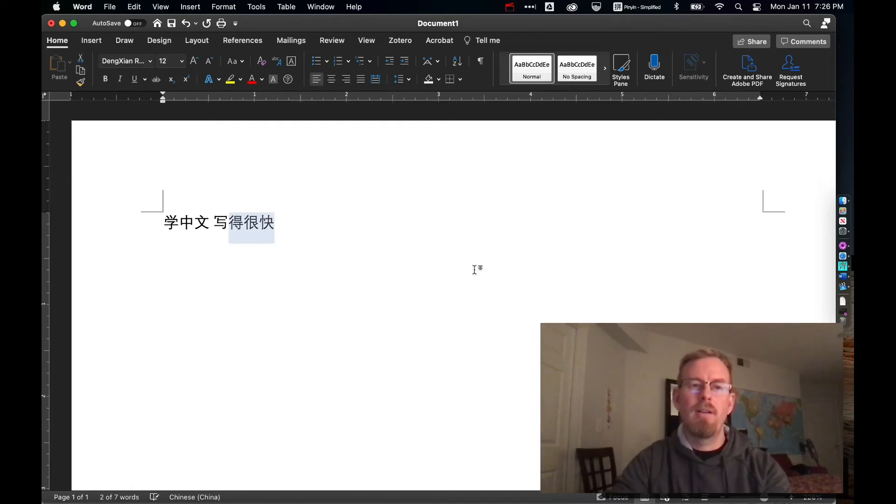
key(Left)
key(Left)
key(Return)
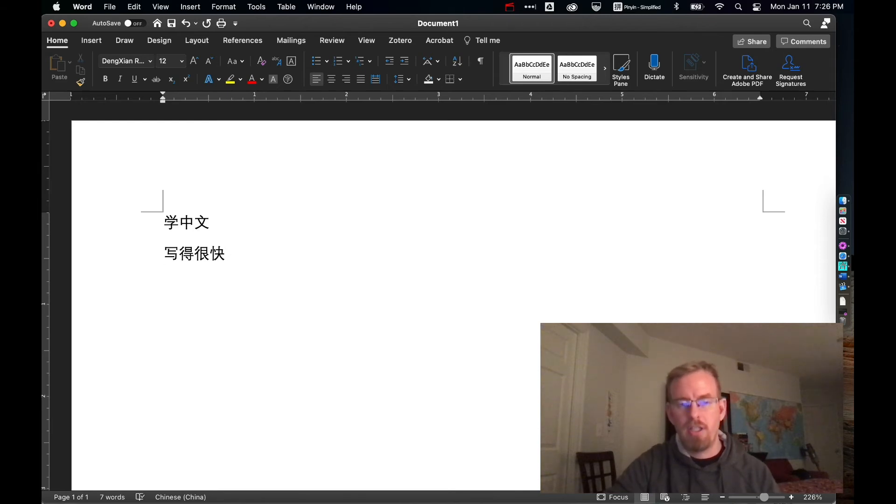
- Switch to System Preferences
key(super+Tab)
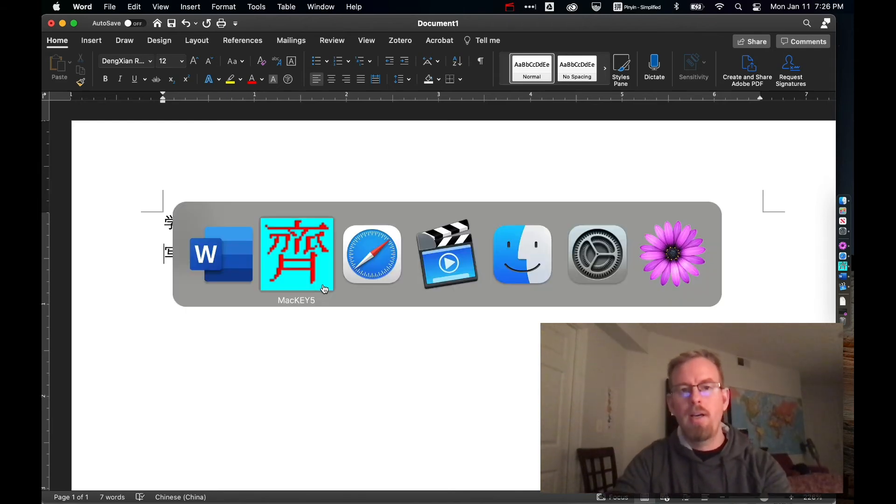
key(Tab)
key(Tab)
key(Tab)
key(Tab)
click(613, 246)
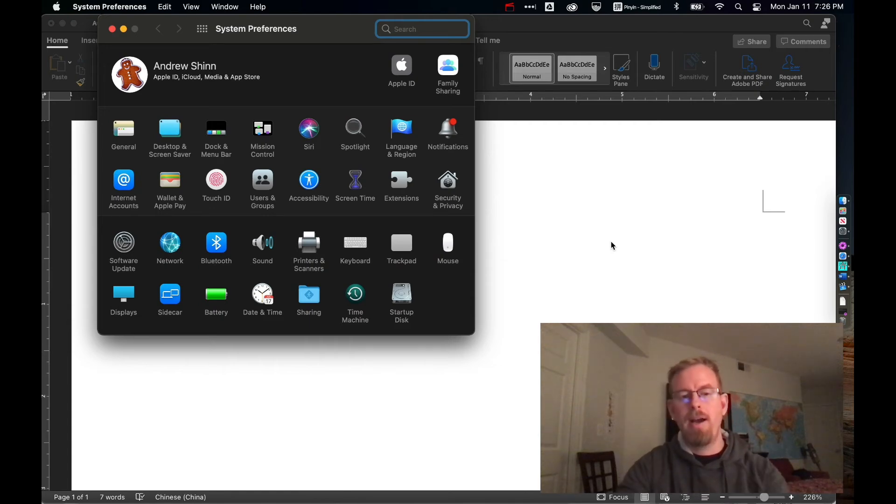
- Clear the search field and switch the keyboard input source back to U.S
text(keyboar)
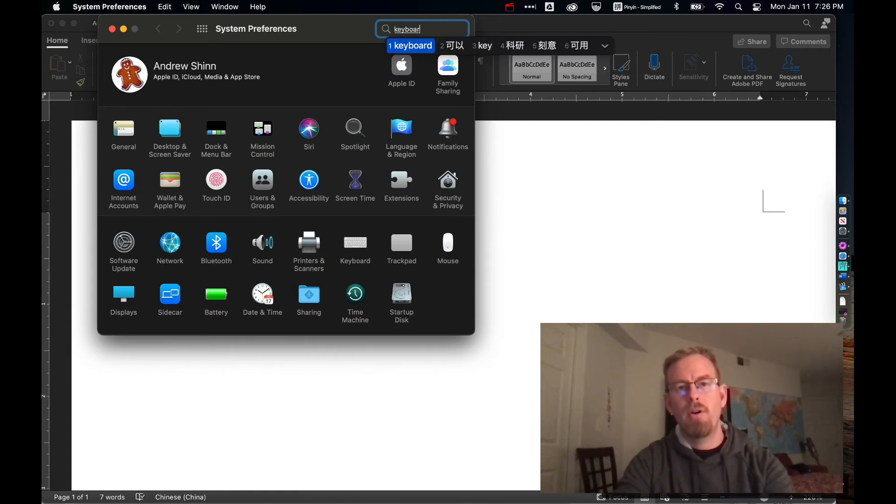
key(BackSpace)
key(BackSpace)
key(BackSpace)
key(BackSpace)
key(BackSpace)
key(BackSpace)
key(BackSpace)
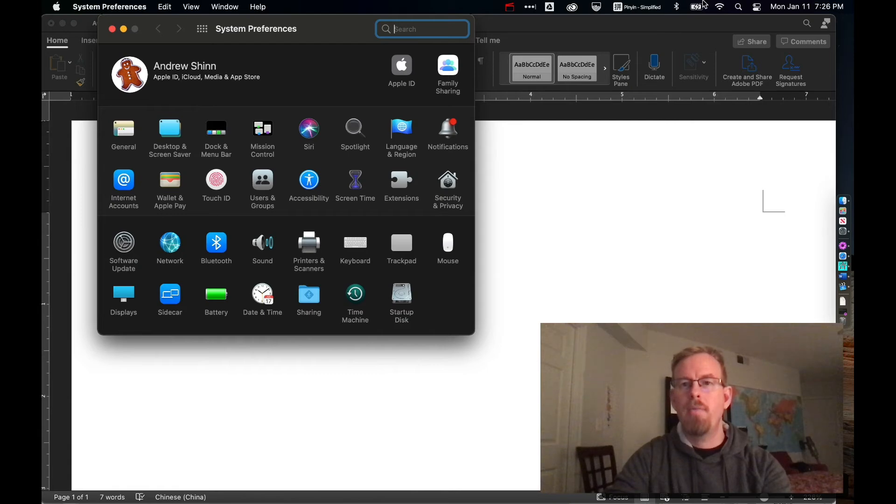
click(660, 6)
click(657, 24)
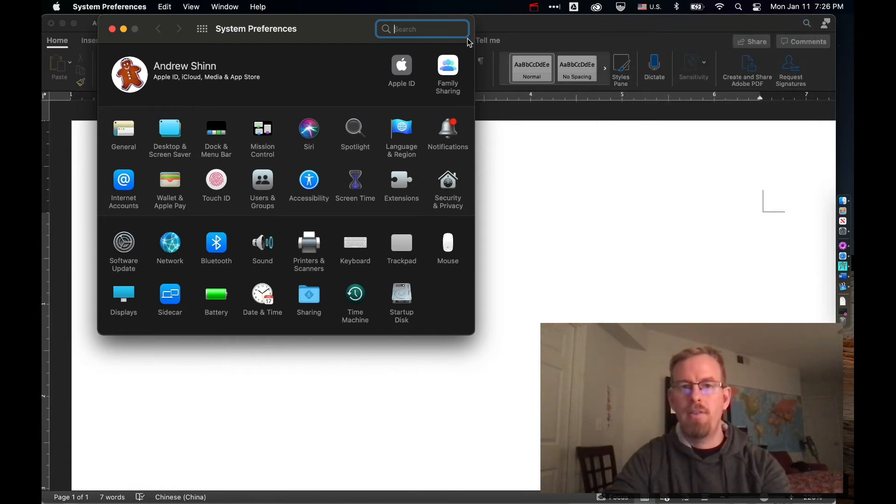
- Search System Preferences for keyboard and open the Keyboard pane's Input Sources tab
text(keyboar)
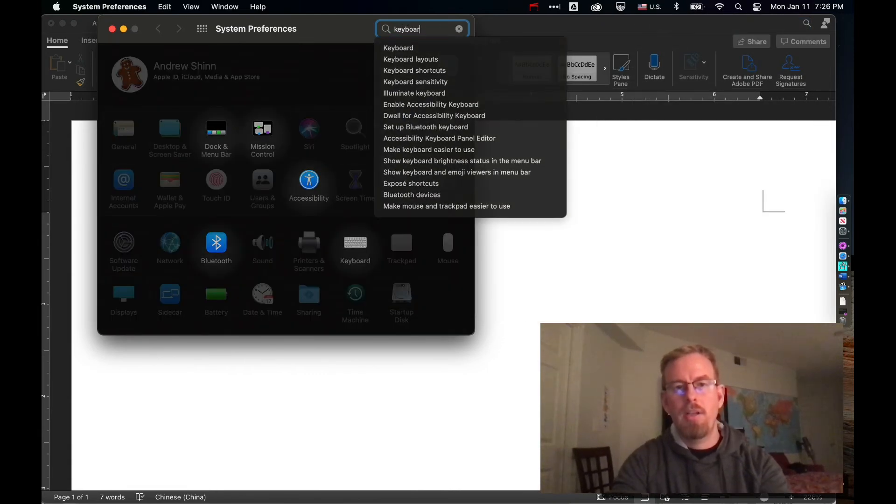
text(d)
key(Return)
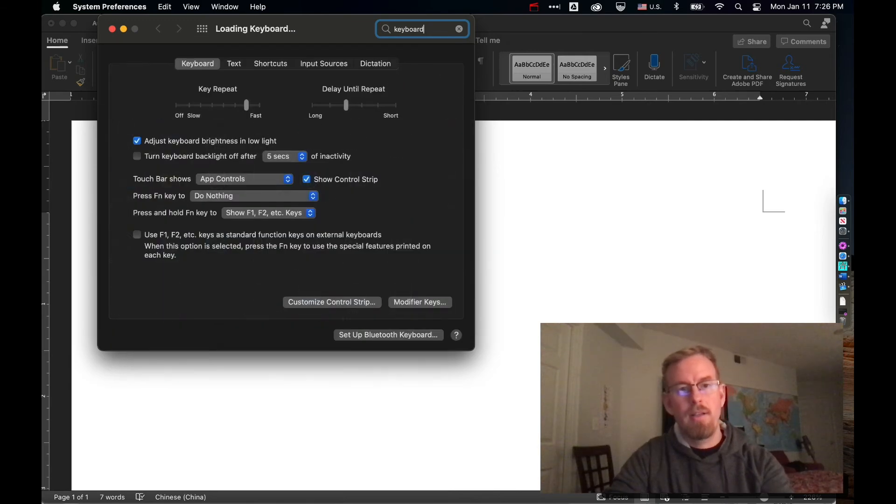
click(328, 69)
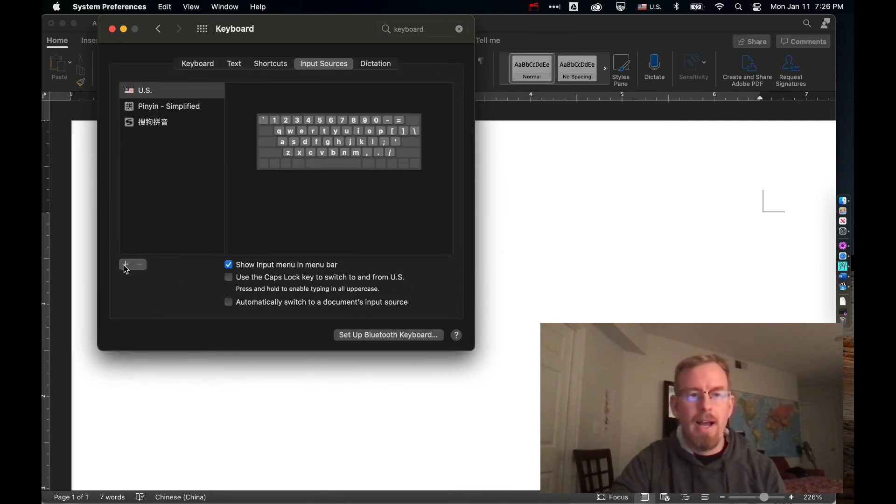
- Browse the Chinese, Simplified input sources available to add, then cancel without adding any
click(126, 266)
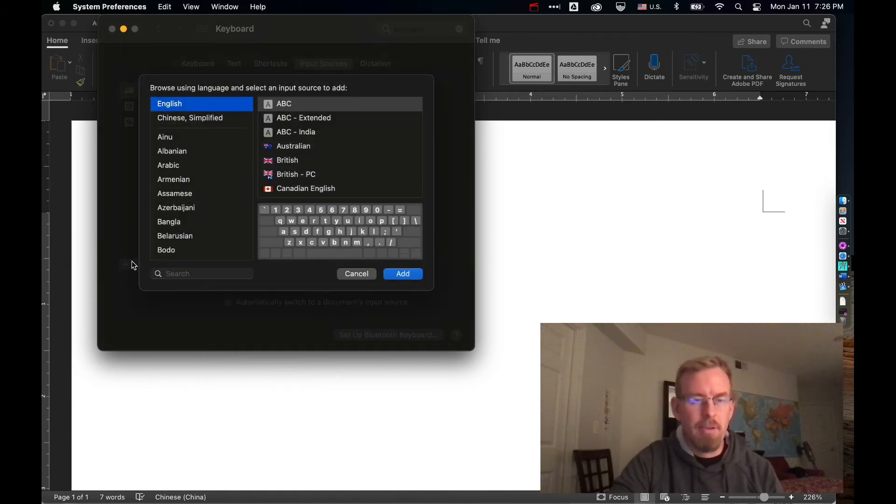
click(193, 117)
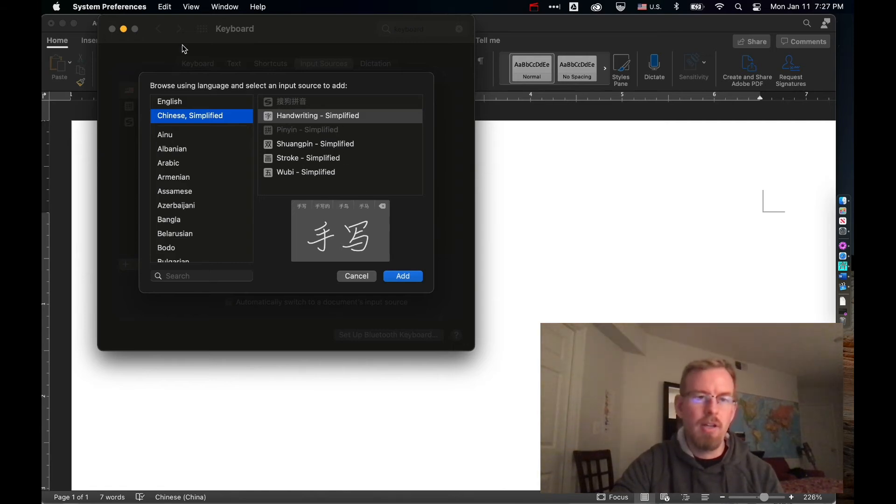
click(366, 276)
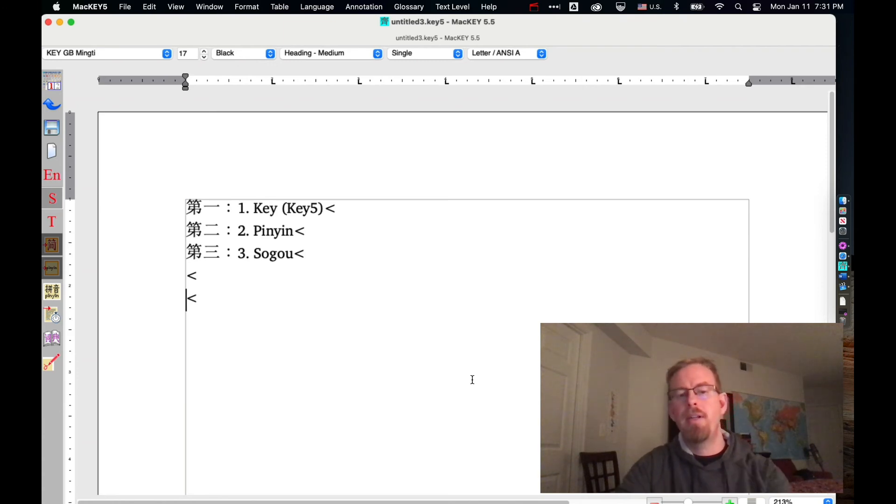
key(super+Tab)
click(502, 257)
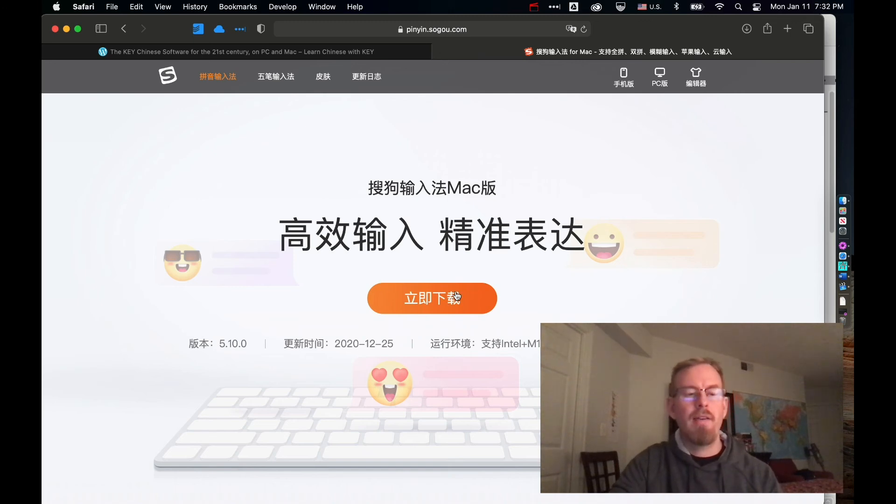
- Switch to MacKEY5 and select the 搜狗拼音 (Sogou Pinyin) input source
key(super+Tab)
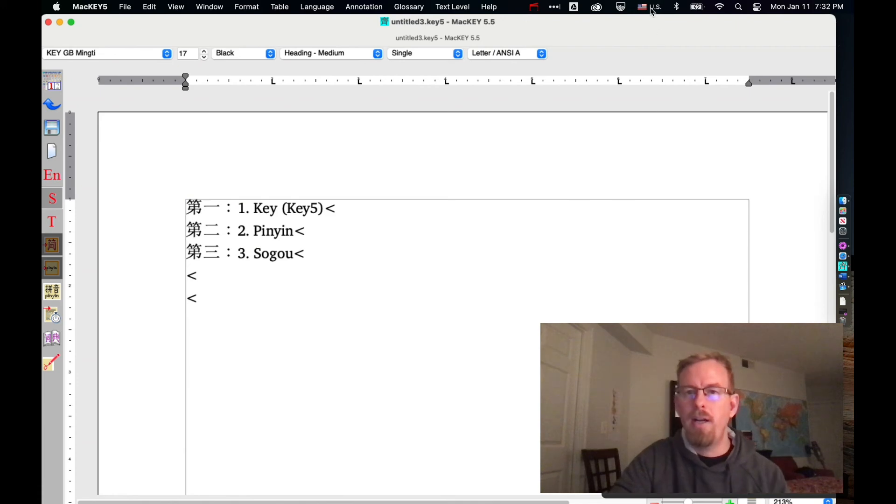
click(651, 6)
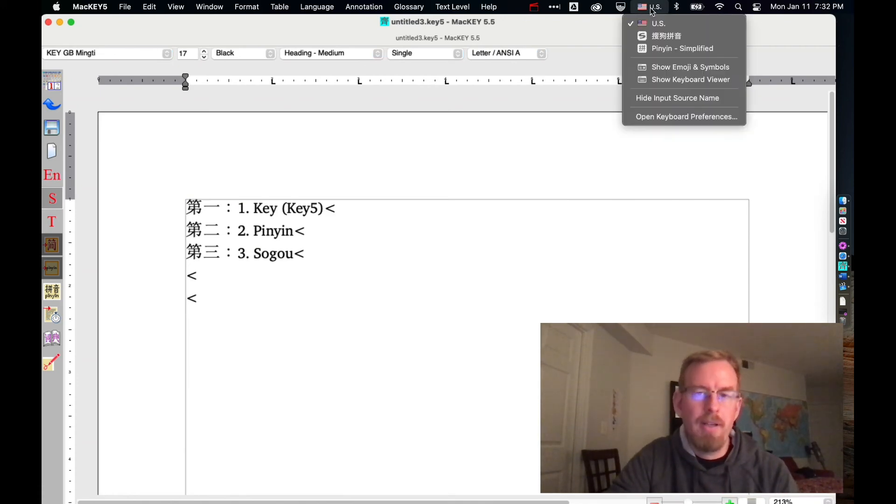
click(666, 36)
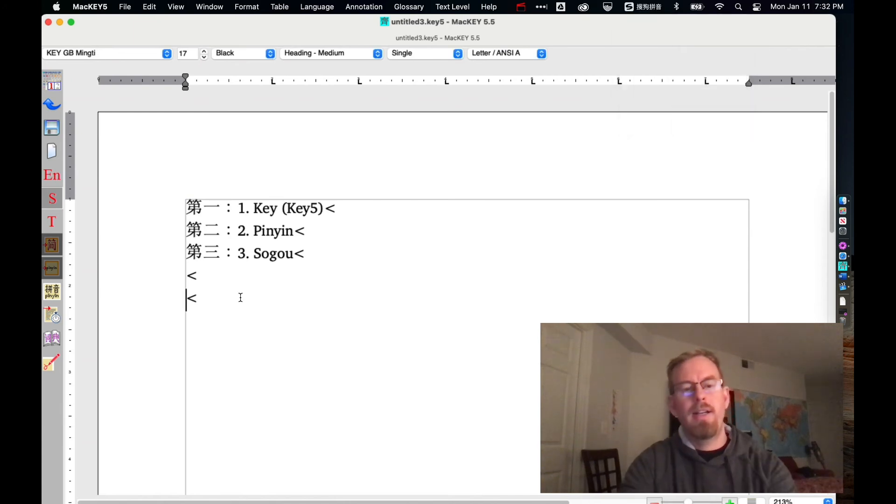
- Enter 学中文 on the empty line using Sogou pinyin input, typing xue and zhongwen
text(xue)
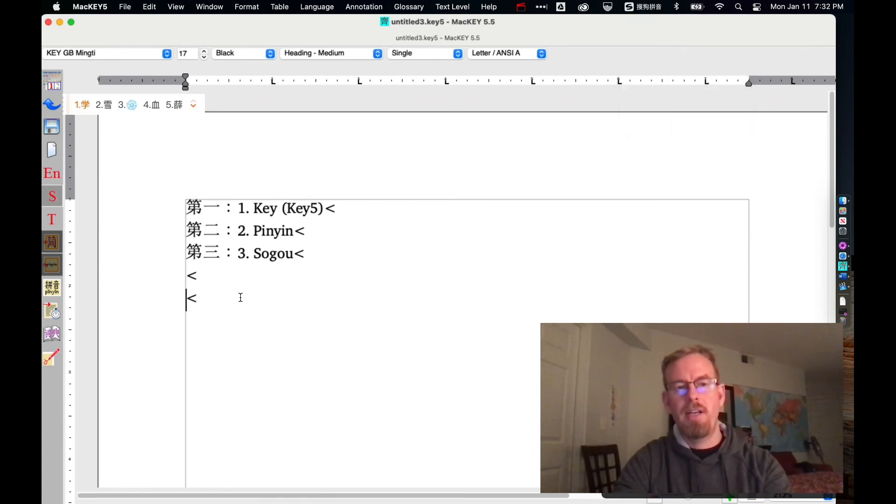
key(space)
text(zhongw)
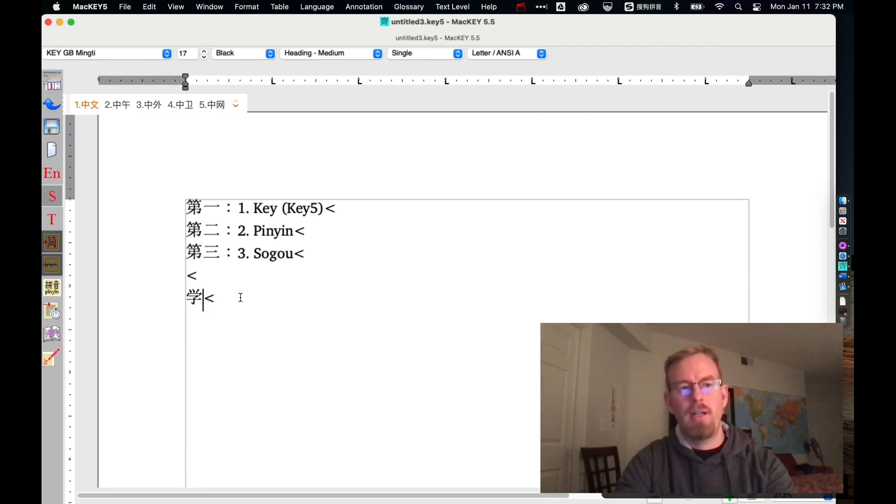
text(en)
key(space)
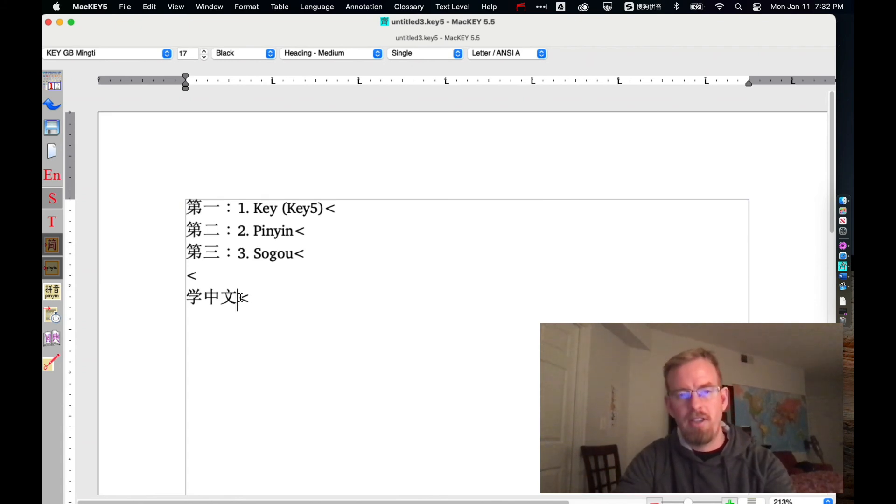
- Switch to the Word document and enter 学中文 with Sogou by typing xuezhongwen as one phrase
key(super+Tab)
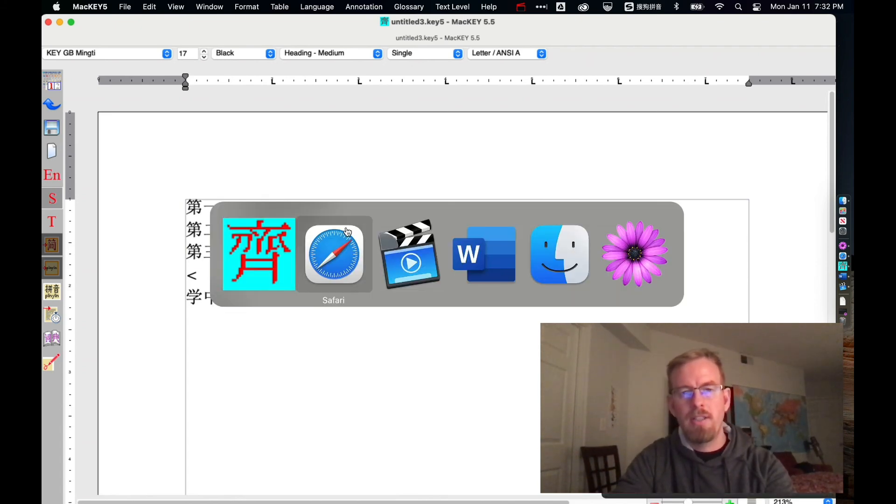
click(480, 255)
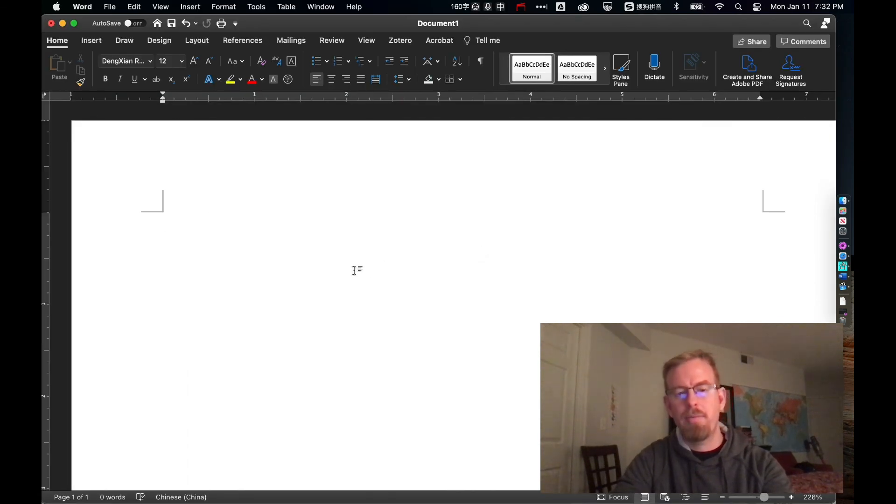
text(xuezho)
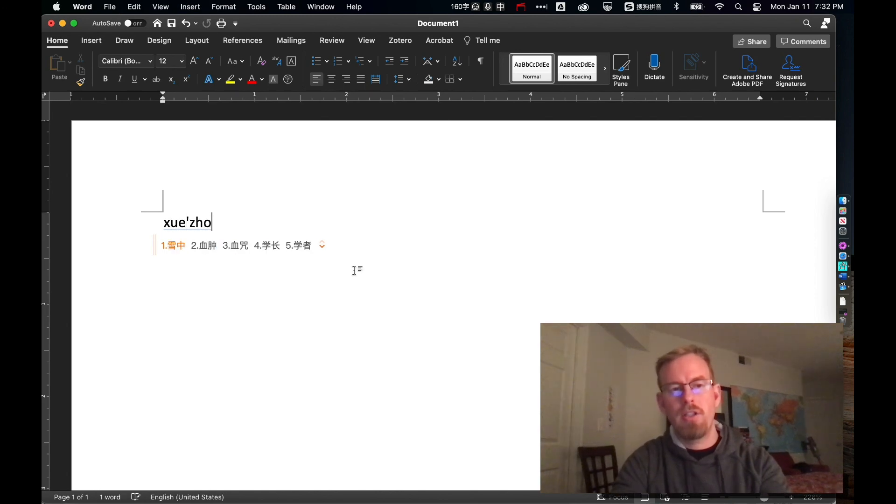
text(ngwen)
key(space)
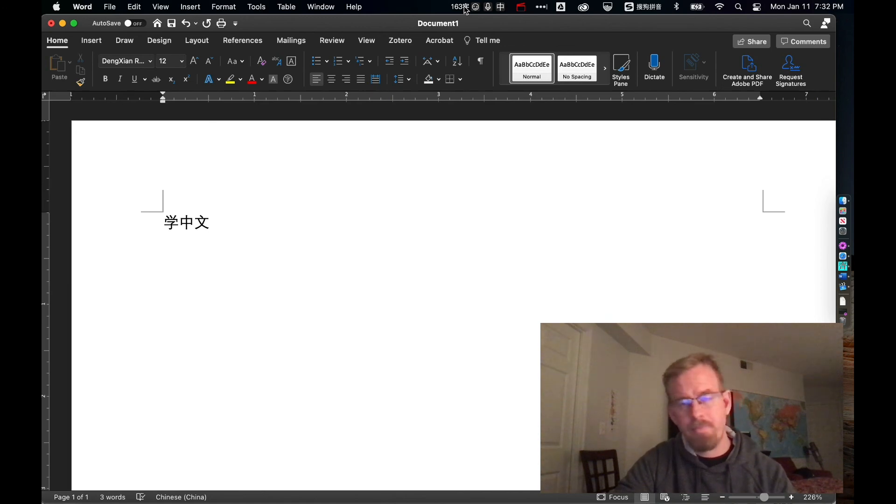
- Open and close the Sogou input toolbar menu, then switch back to MacKEY5
click(488, 7)
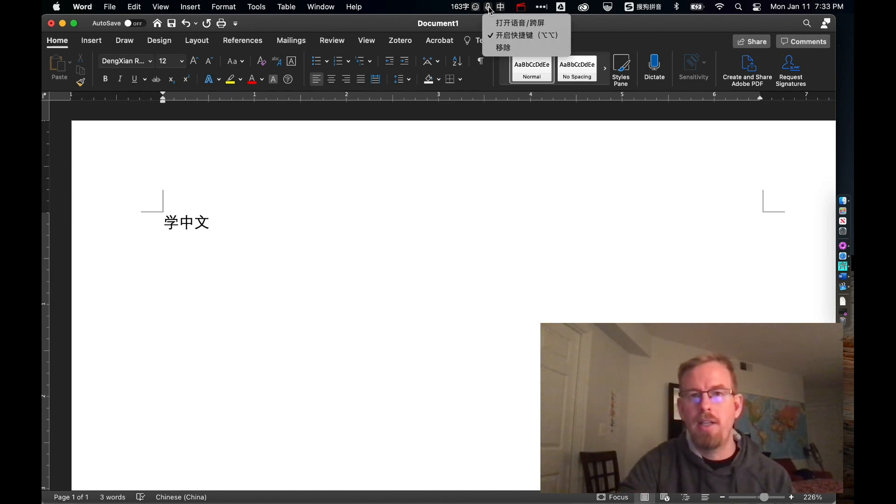
click(488, 7)
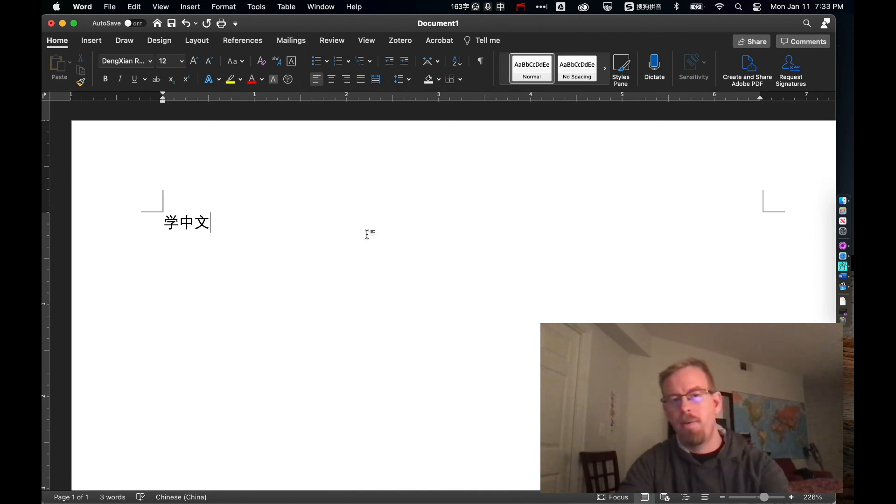
key(super+Tab)
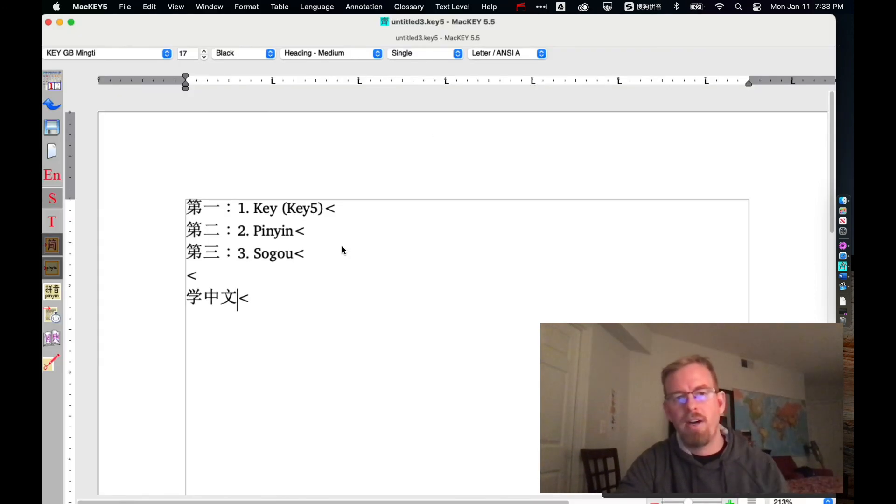